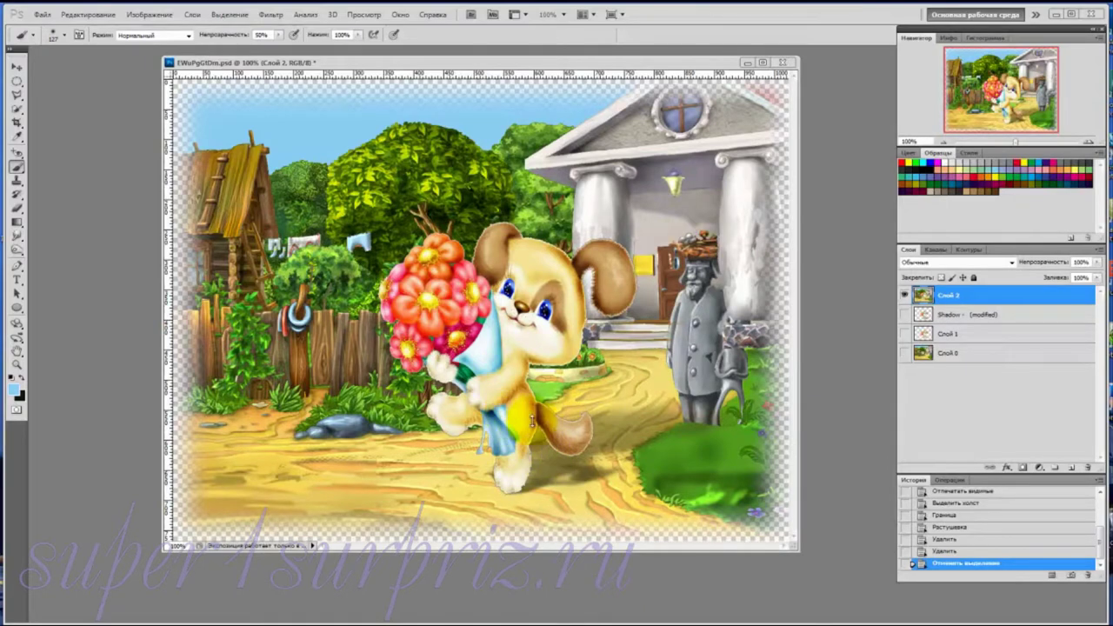
Inspect the composite, shadow, puppy and village background layers by toggling their visibility
click(905, 296)
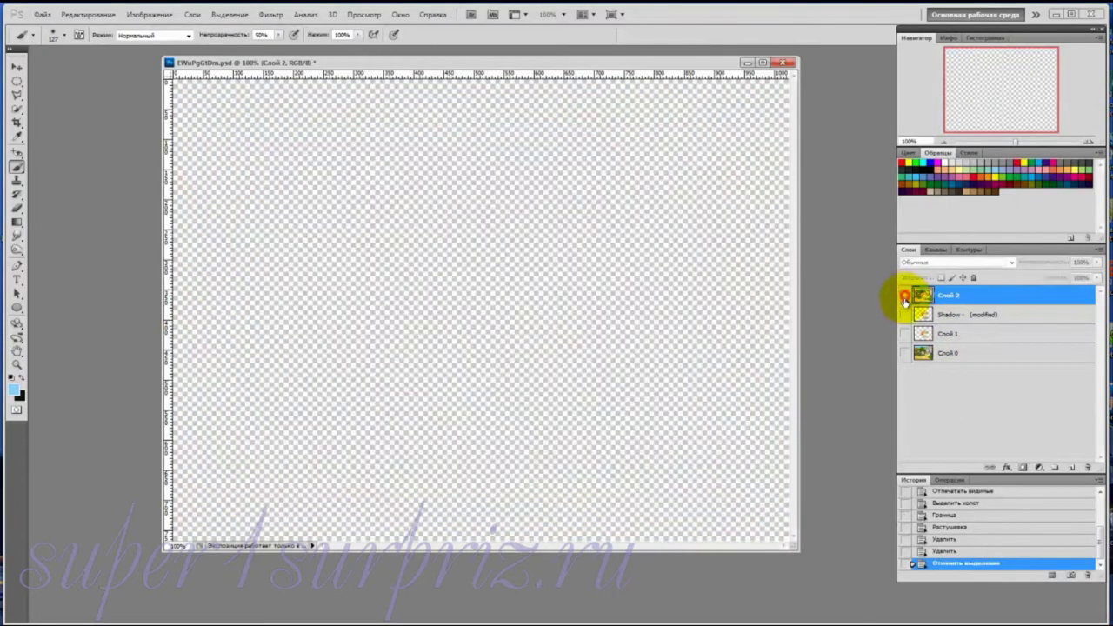
click(905, 314)
click(905, 333)
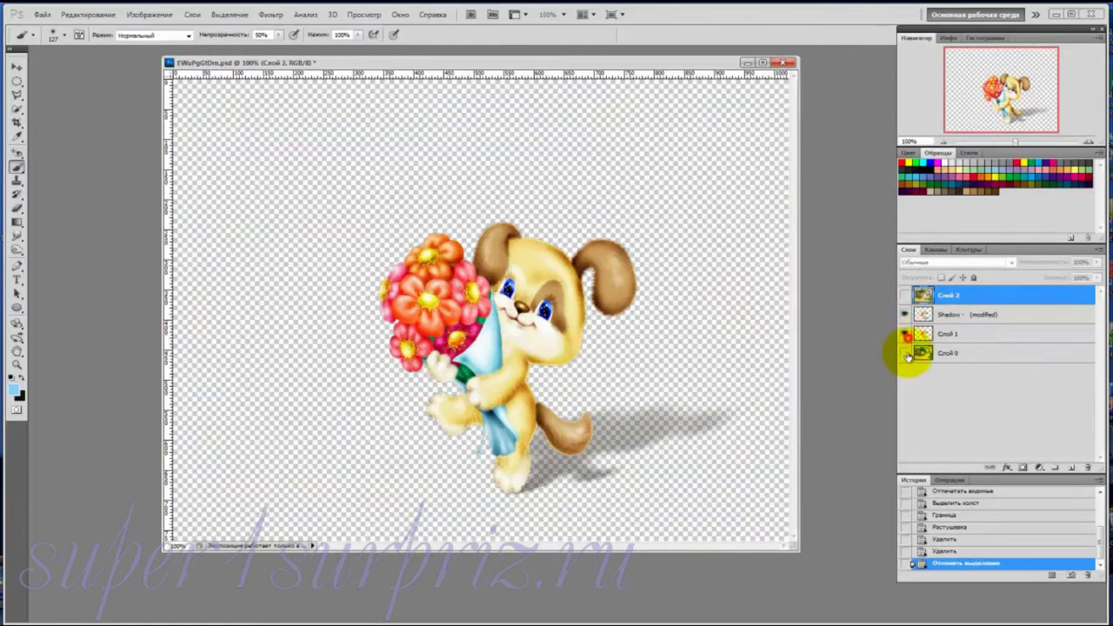
click(905, 352)
click(905, 315)
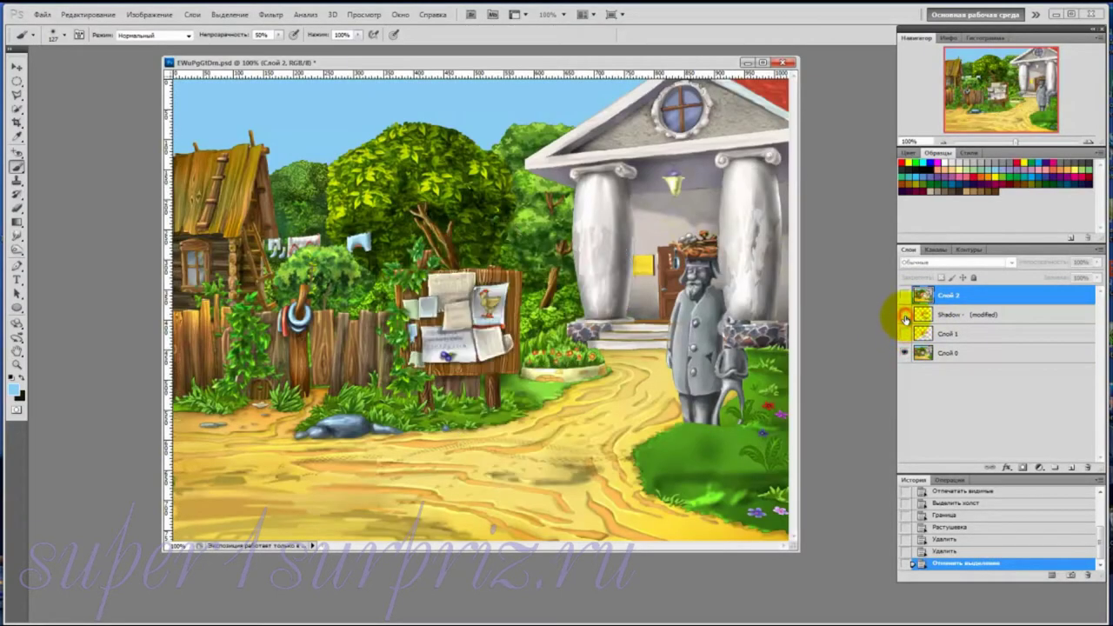
click(905, 333)
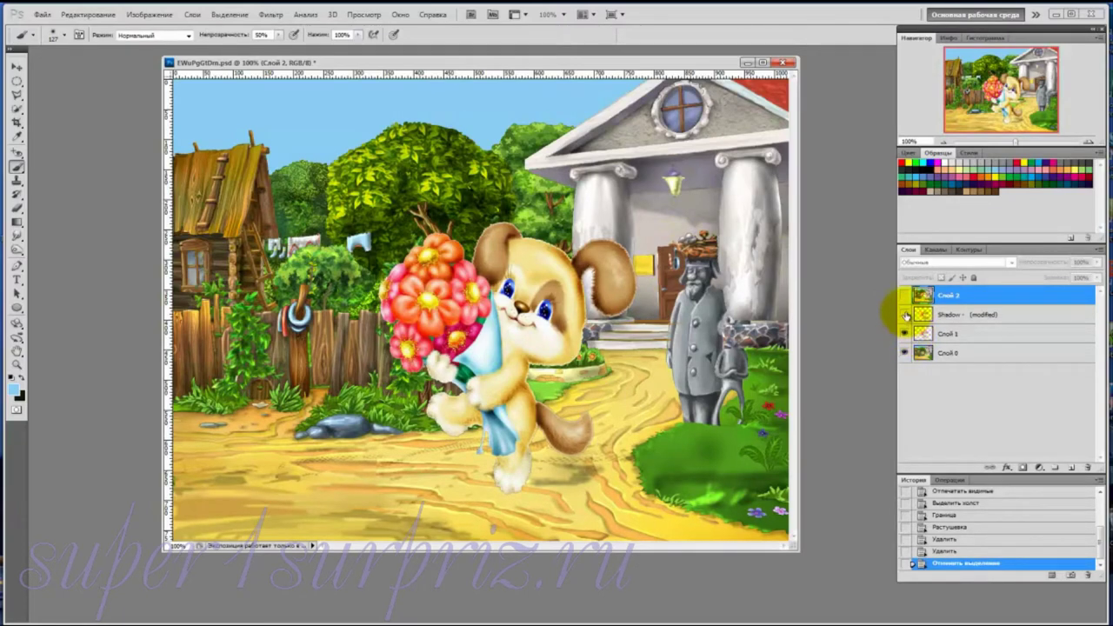
Delete the Shadow layer and the finished composite layer together
click(905, 314)
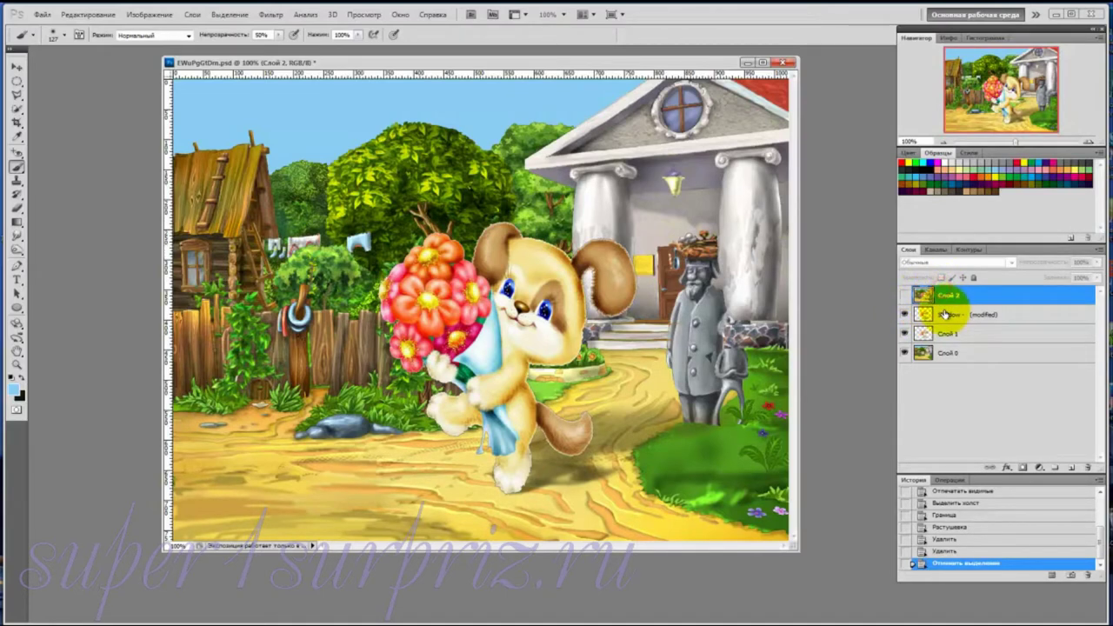
shift+click(945, 314)
drag(1044, 307, 1087, 467)
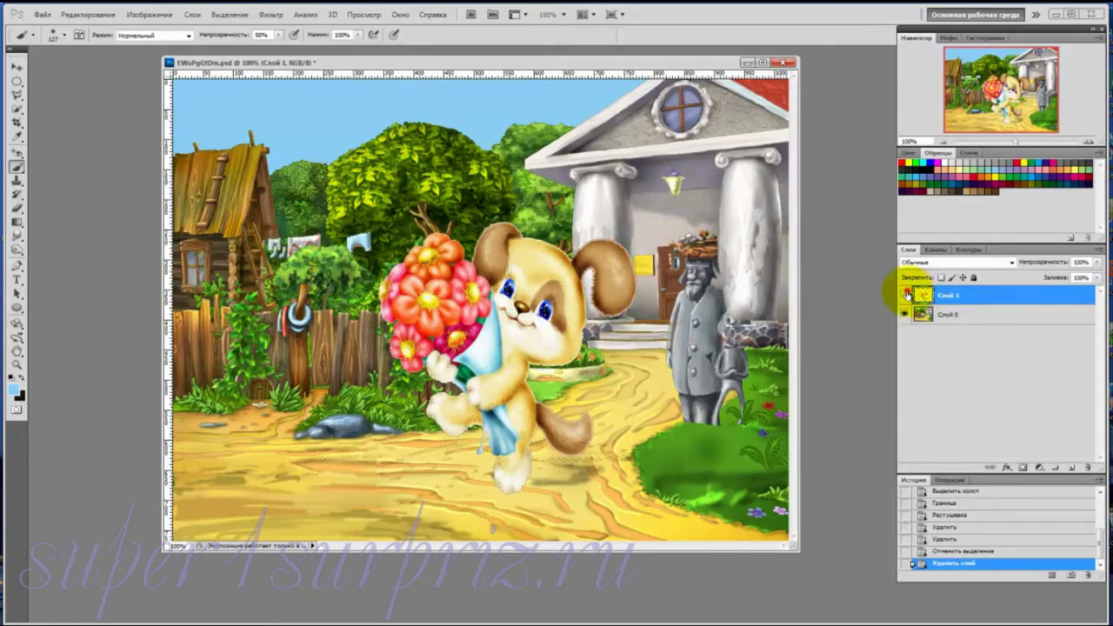
click(905, 295)
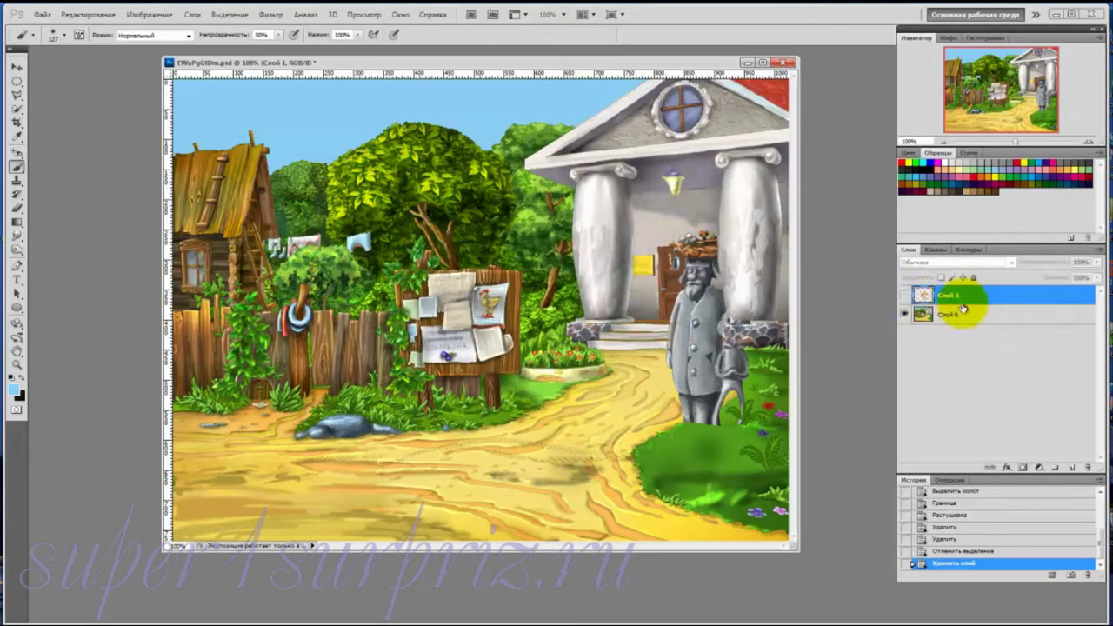
click(905, 295)
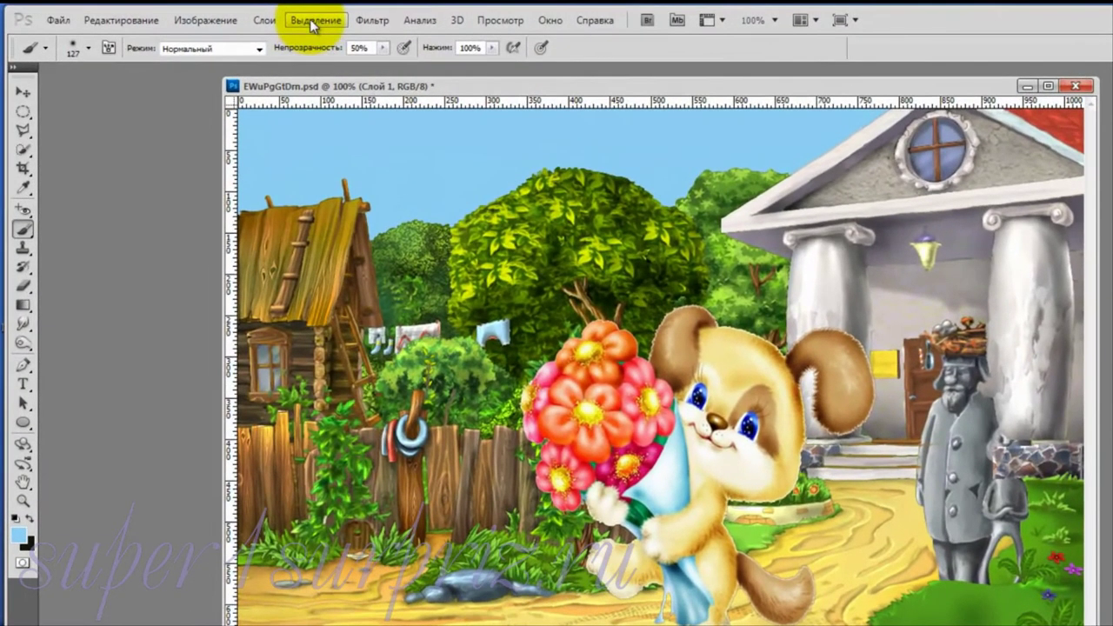
Load the Слой 1 Transparency channel as a new selection around the puppy and bouquet
click(311, 21)
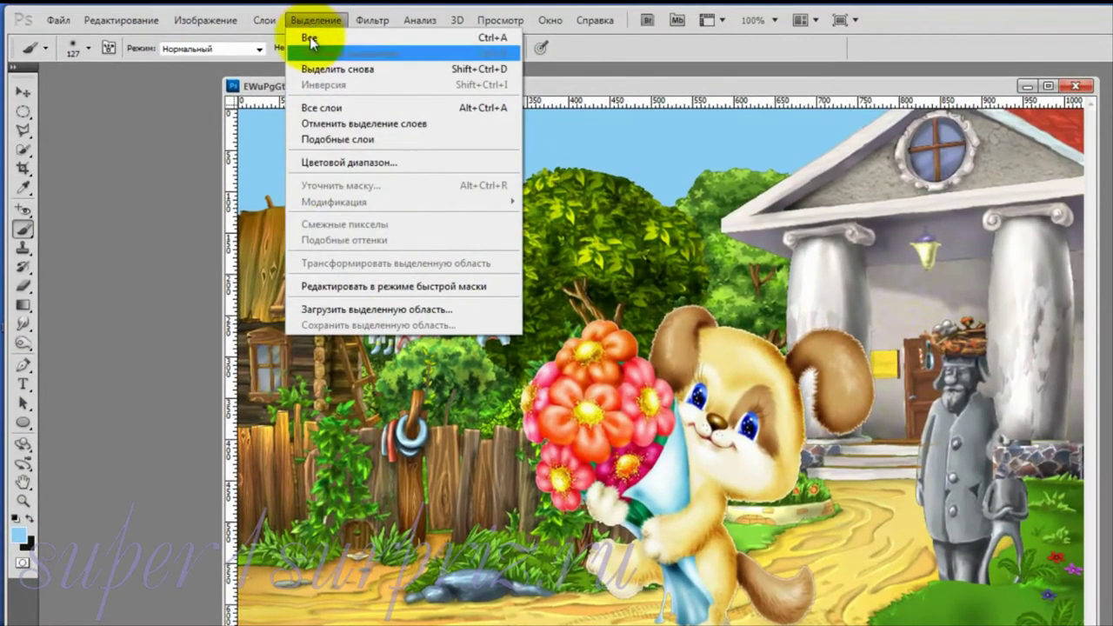
click(353, 311)
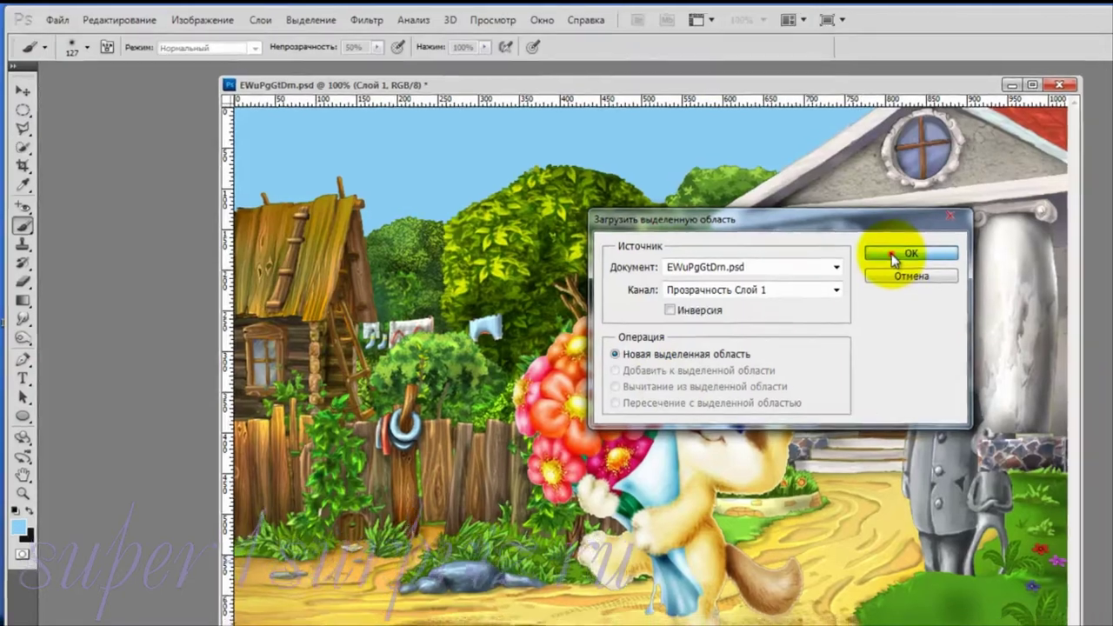
click(908, 264)
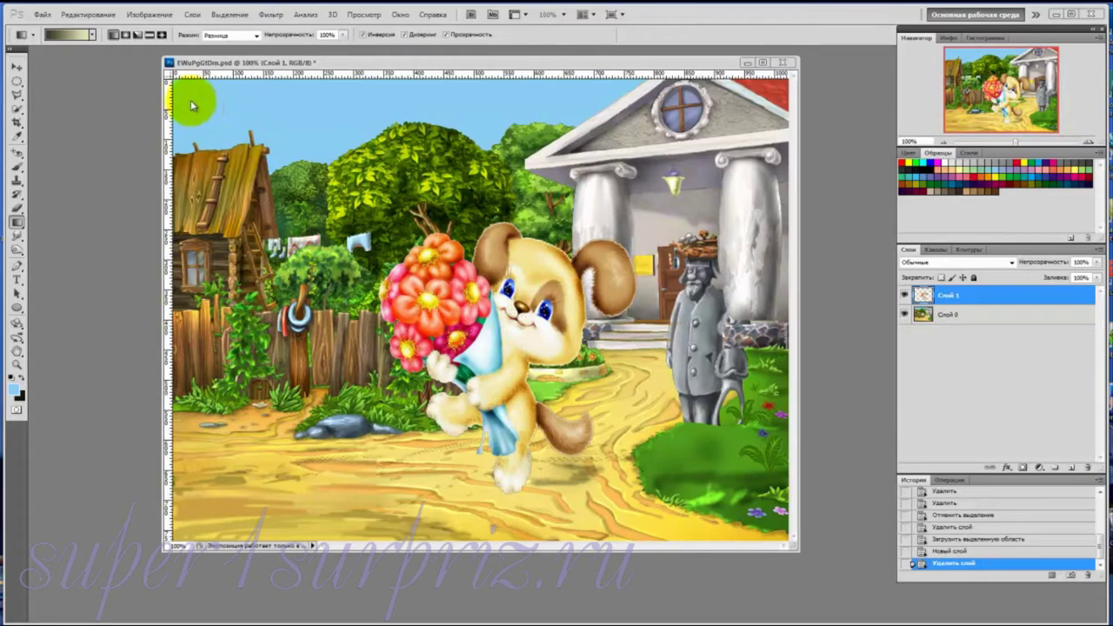
drag(182, 96, 182, 95)
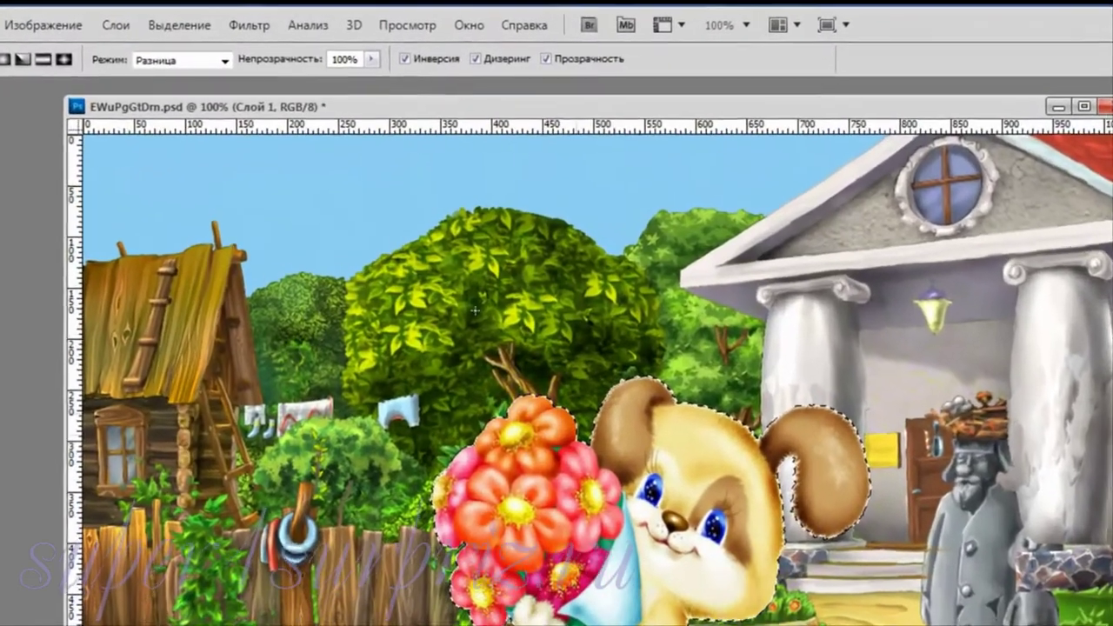
Skew the puppy selection flat onto the ground from a pivot at its feet, then apply
click(181, 24)
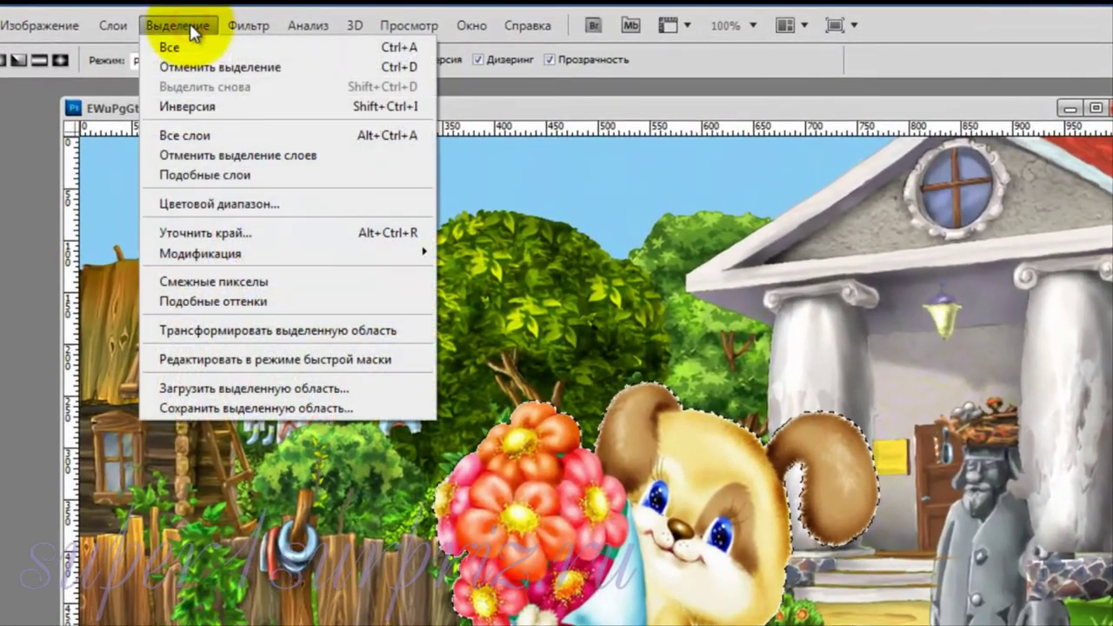
click(231, 329)
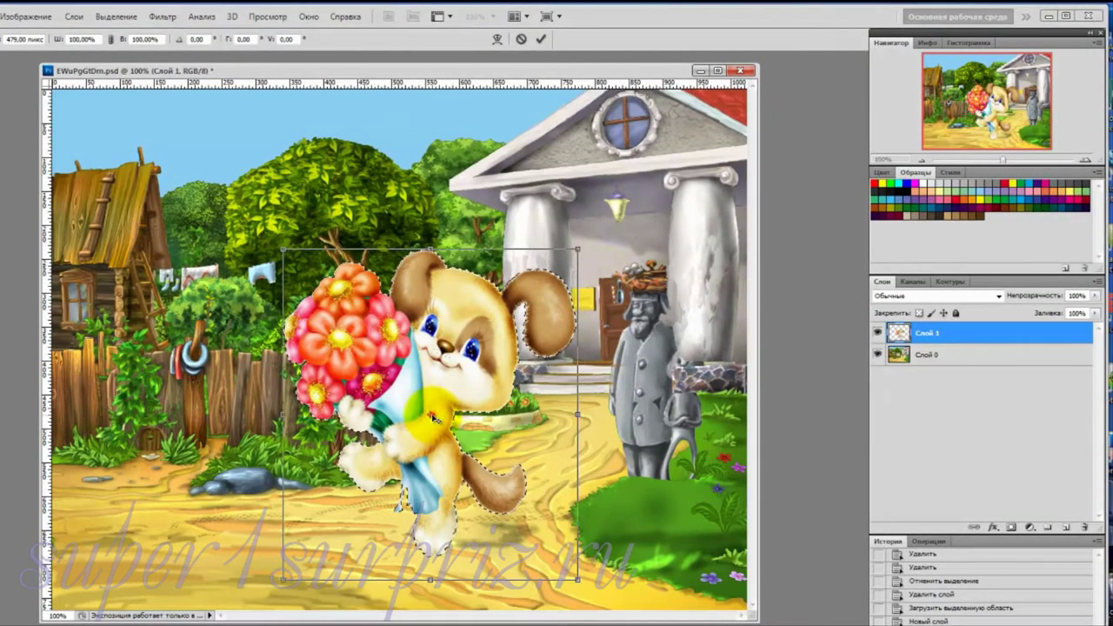
drag(432, 417, 430, 539)
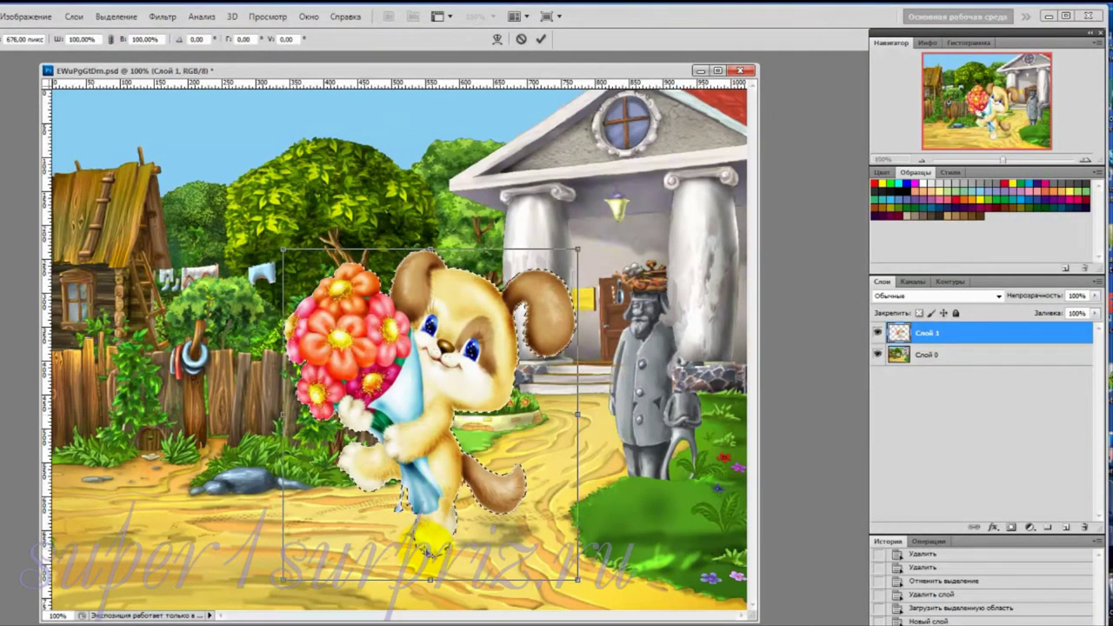
drag(430, 539, 432, 253)
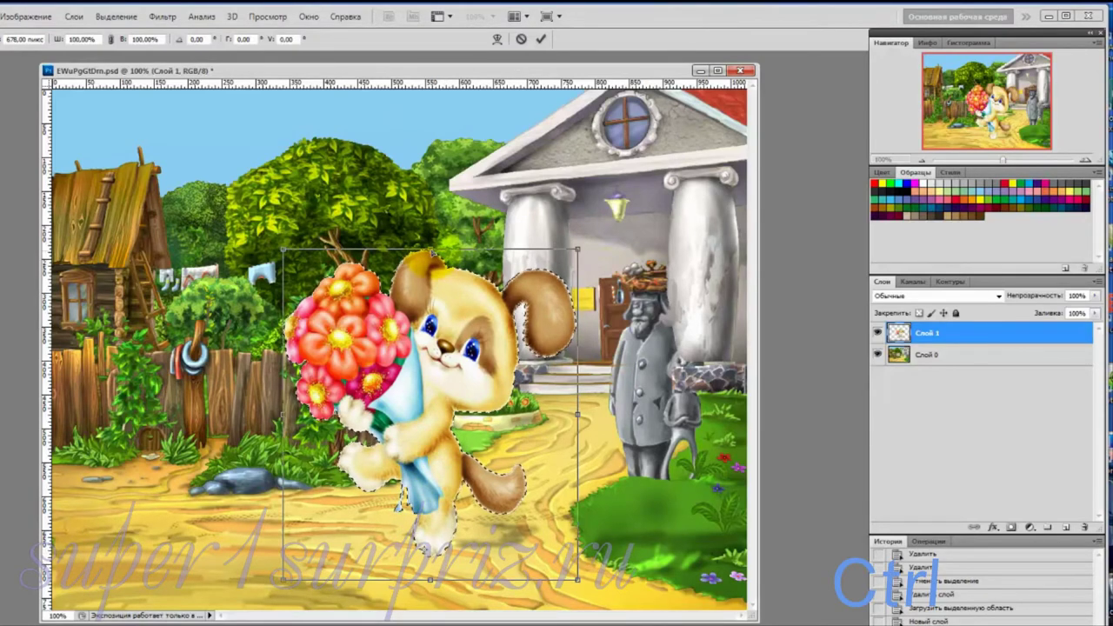
mouse_move(432, 253)
mouse_down()
mouse_move(493, 304)
mouse_move(572, 447)
mouse_up()
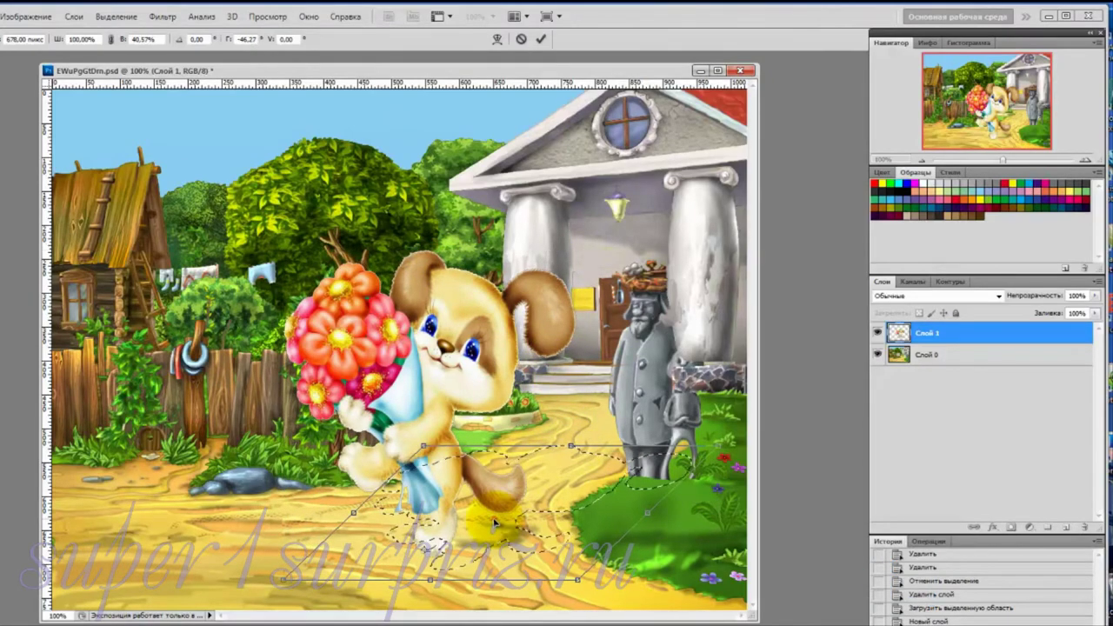
drag(493, 522, 479, 512)
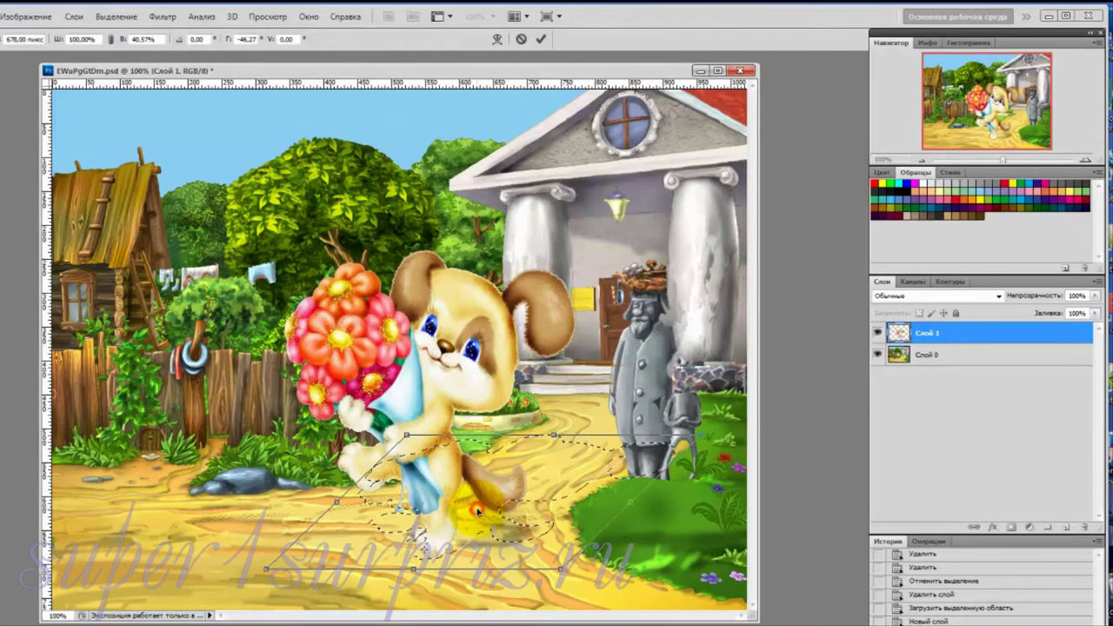
drag(478, 511, 479, 512)
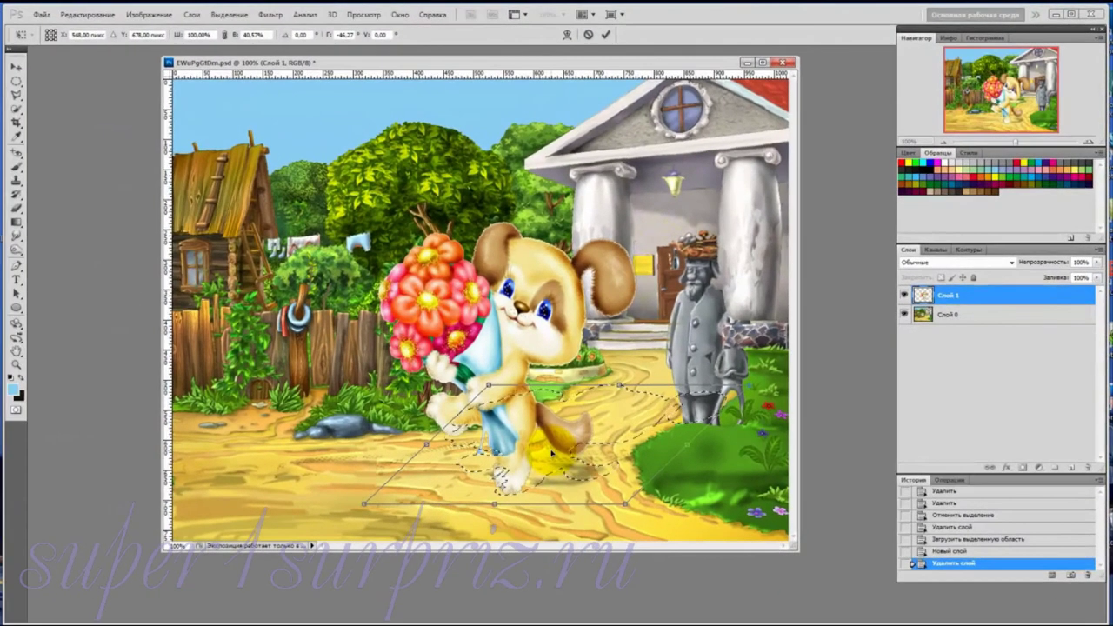
key(Return)
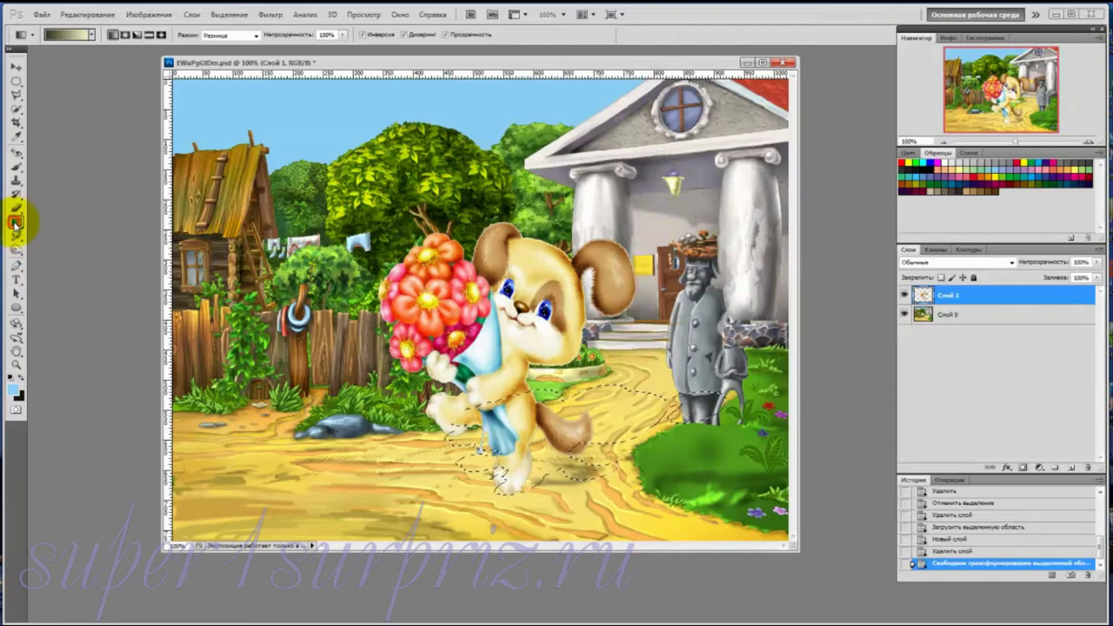
Edit the gradient colours to run dark to pale and add an empty layer above the puppy
click(66, 36)
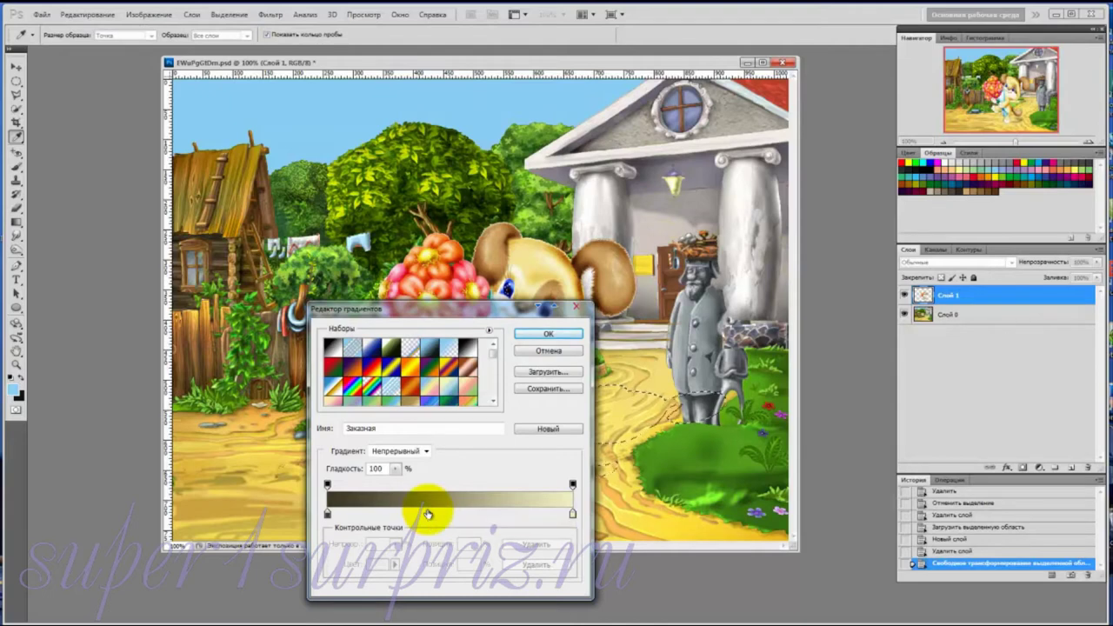
key(Return)
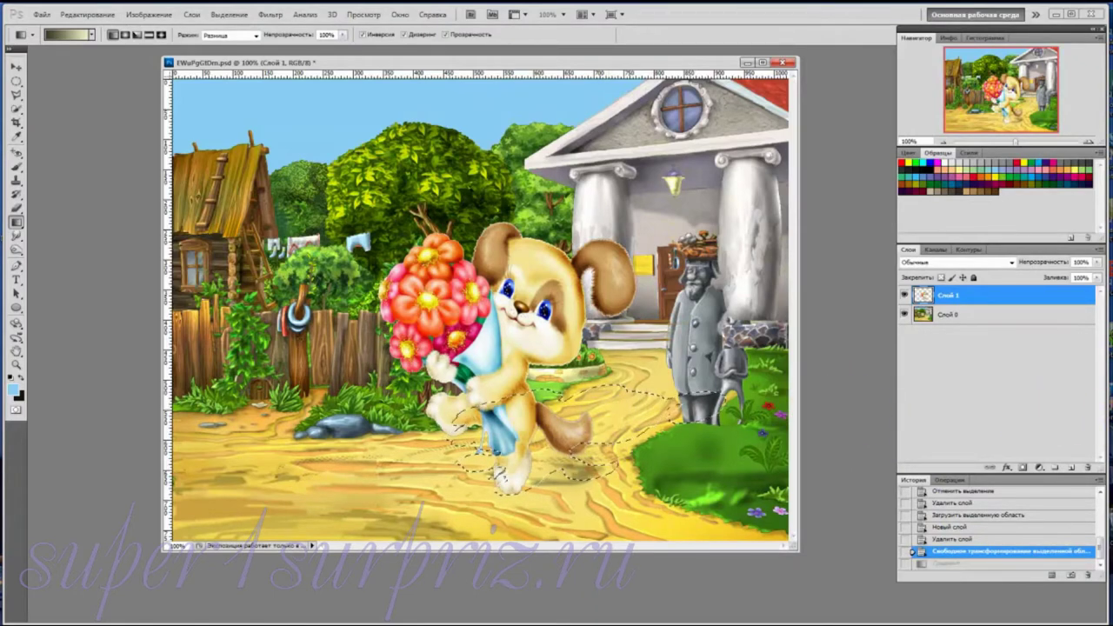
click(1072, 469)
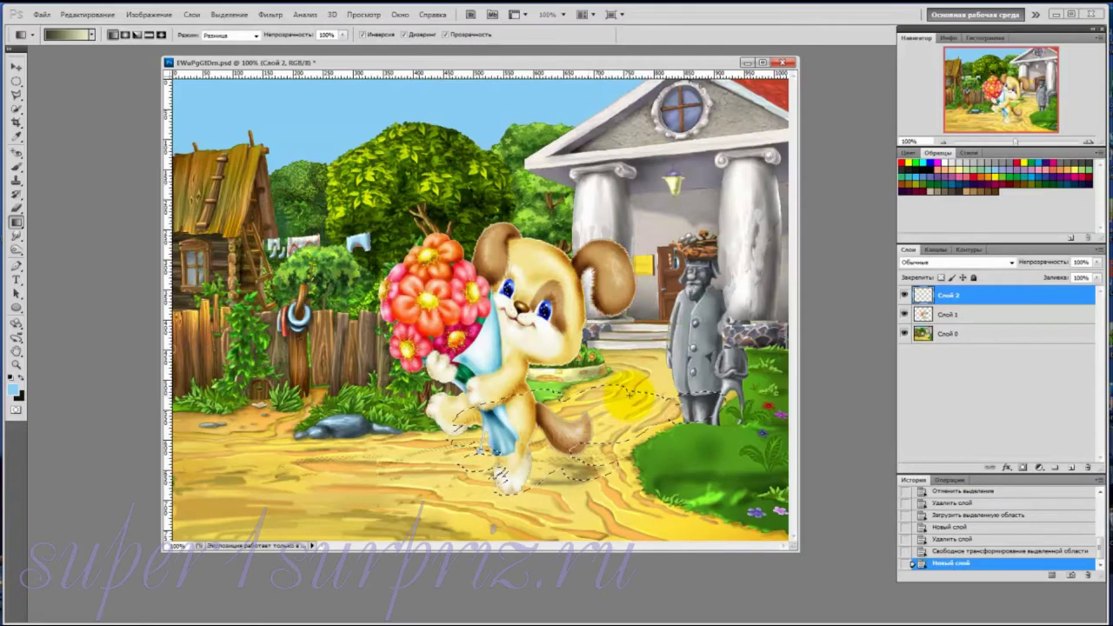
Drag a dark-to-light gradient across the flattened shadow outline, then deselect
drag(628, 393, 565, 434)
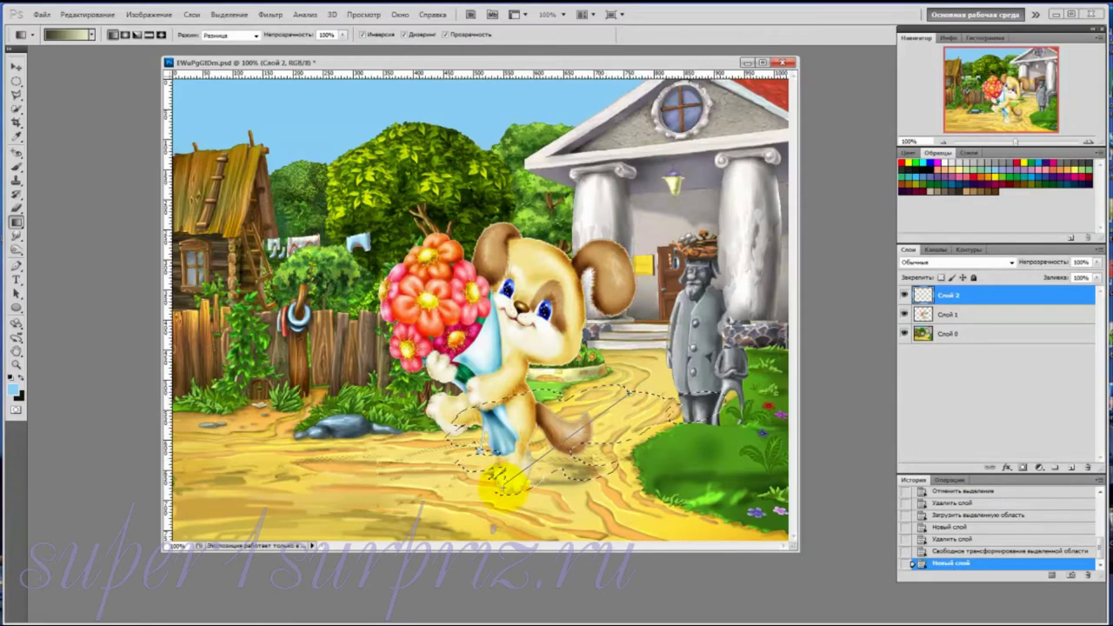
drag(493, 475, 494, 476)
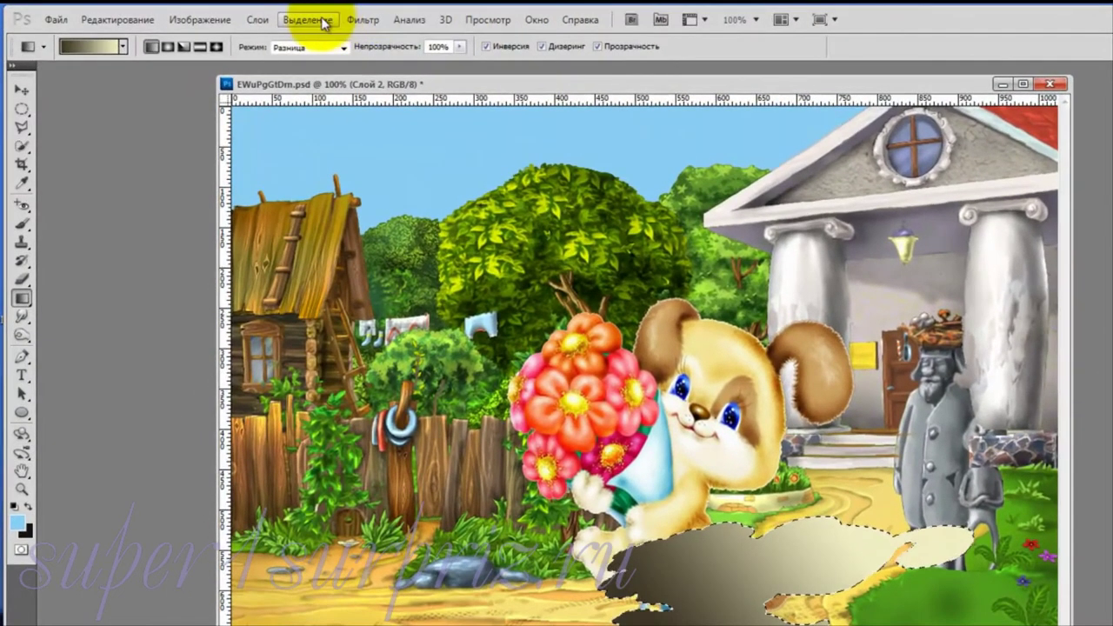
click(235, 15)
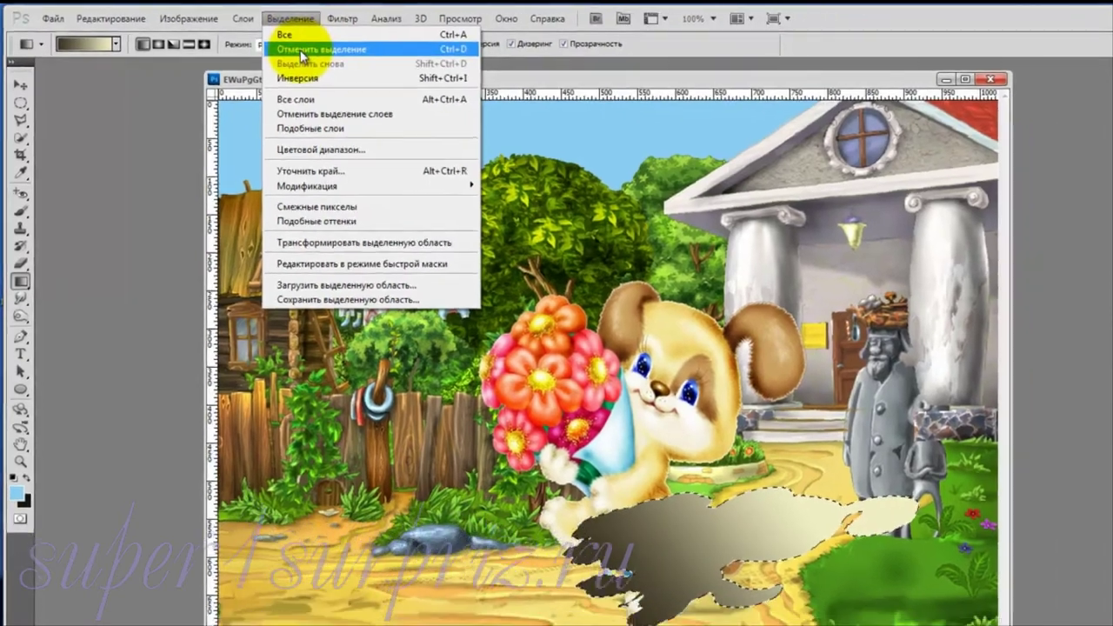
click(335, 53)
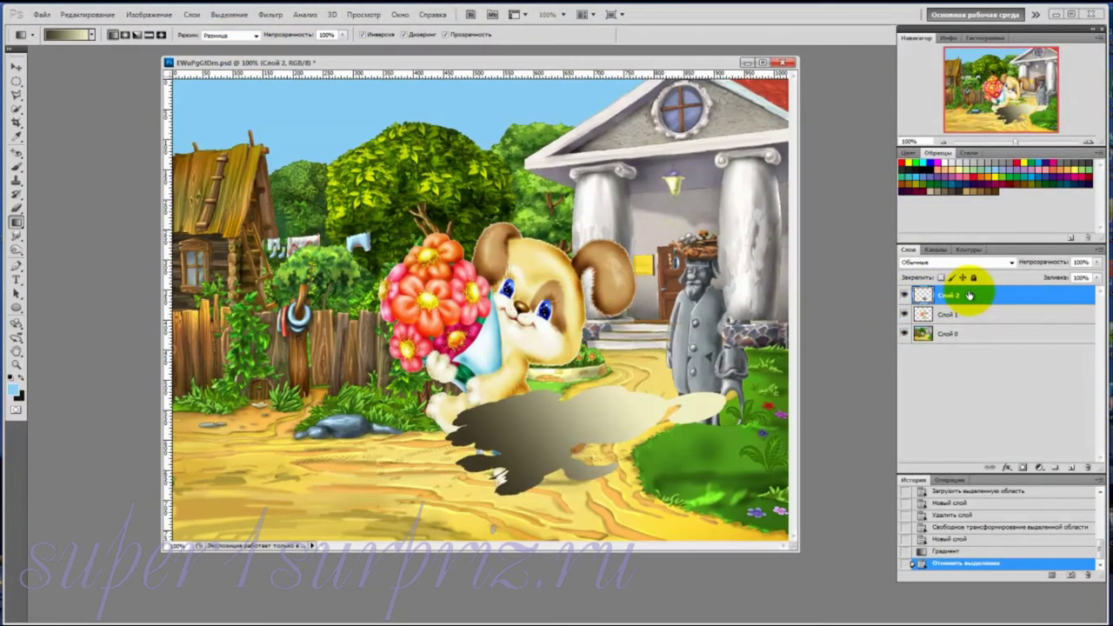
Move the shadow layer Слой 2 beneath the puppy layer Слой 1
drag(968, 294, 969, 330)
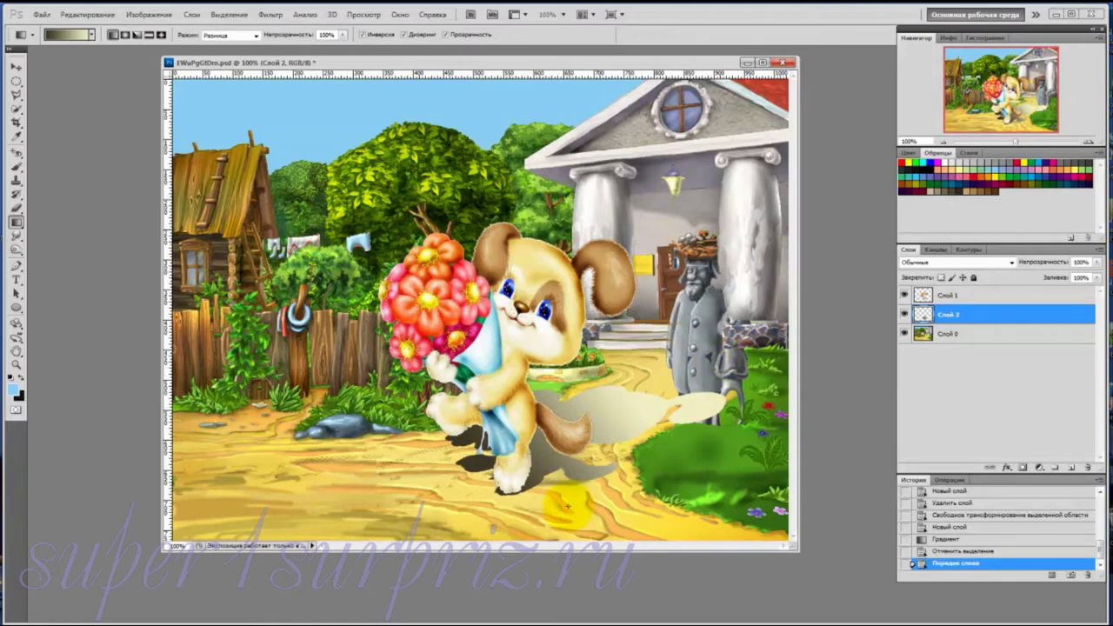
click(271, 15)
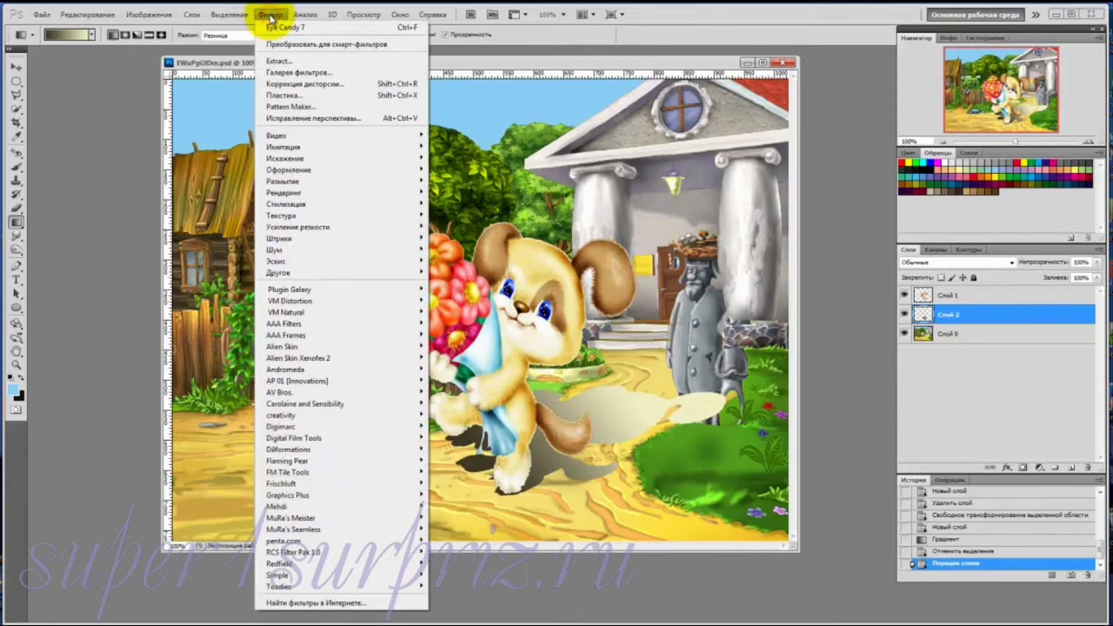
mouse_move(287, 180)
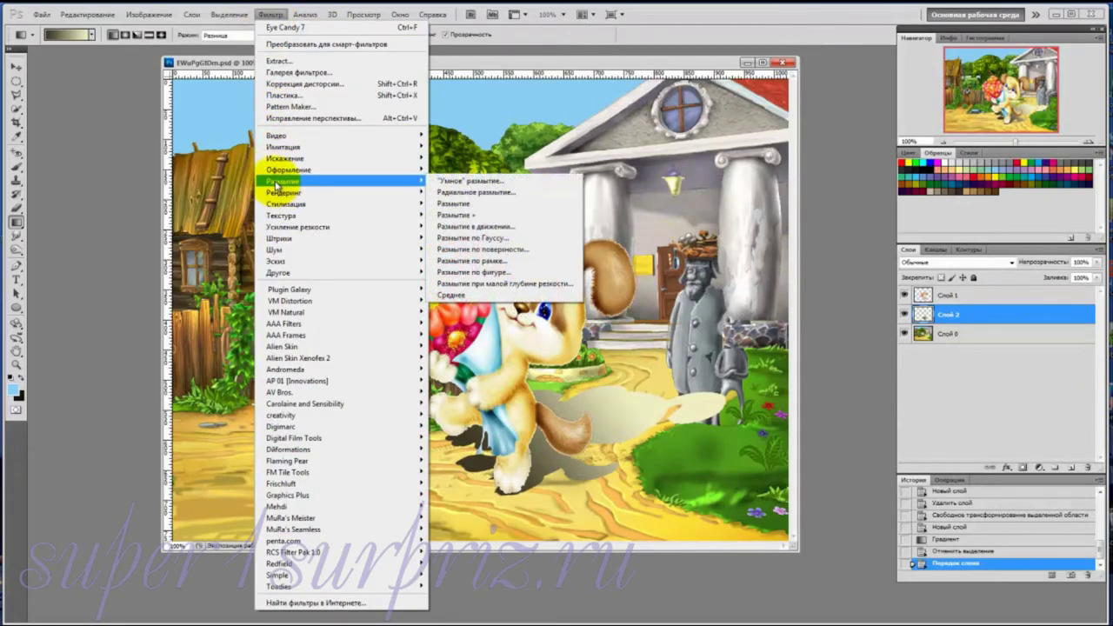
Apply a Gaussian Blur with a reduced radius to the shadow layer
click(487, 237)
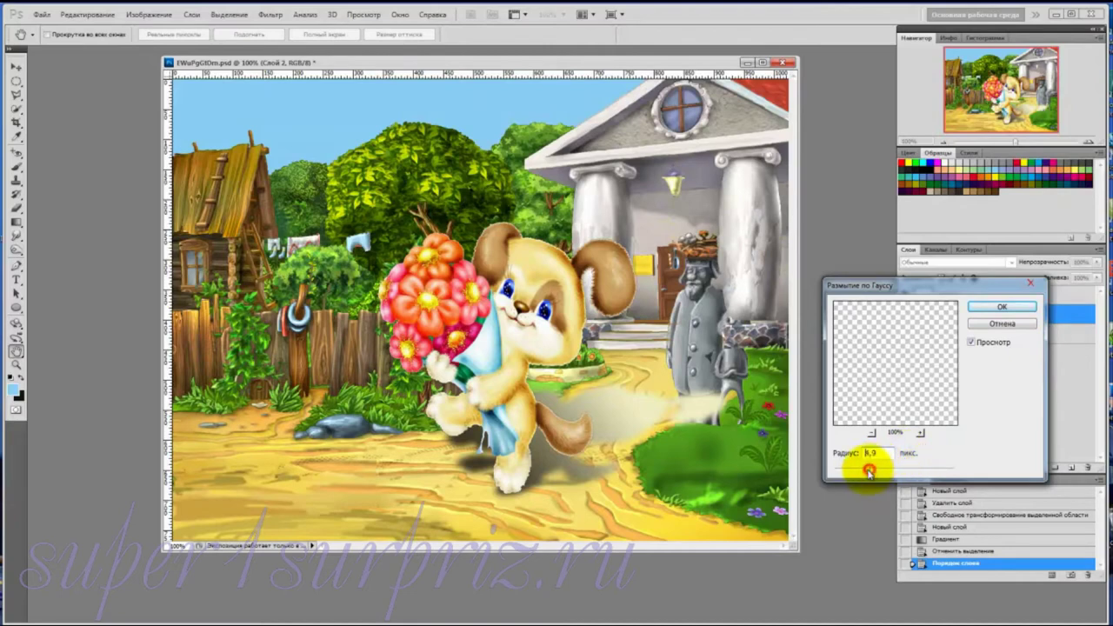
drag(870, 472, 862, 472)
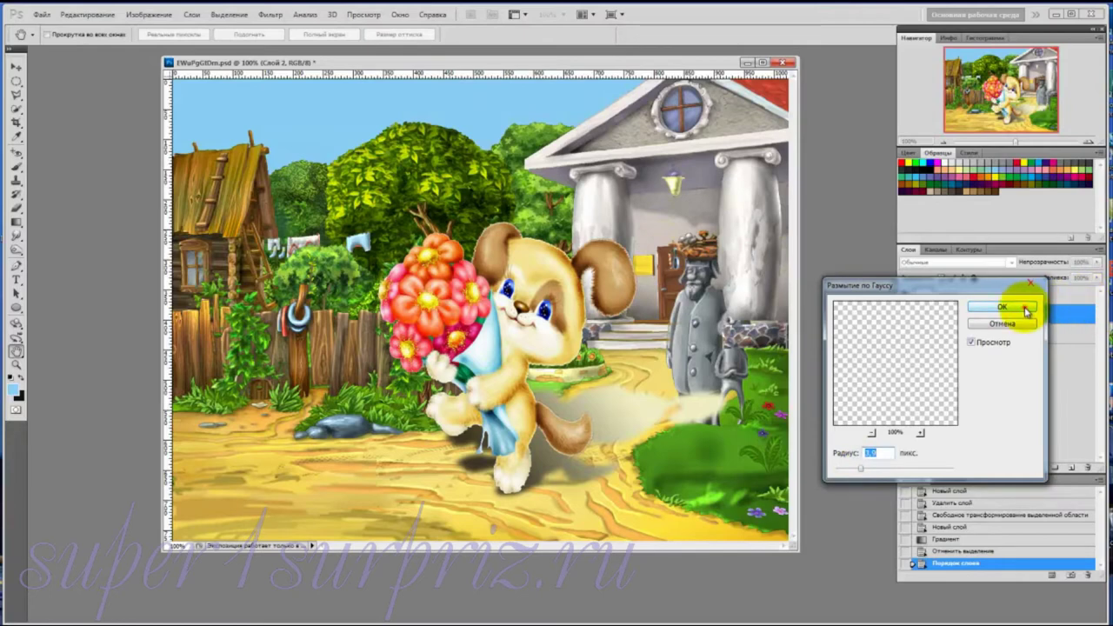
click(1026, 310)
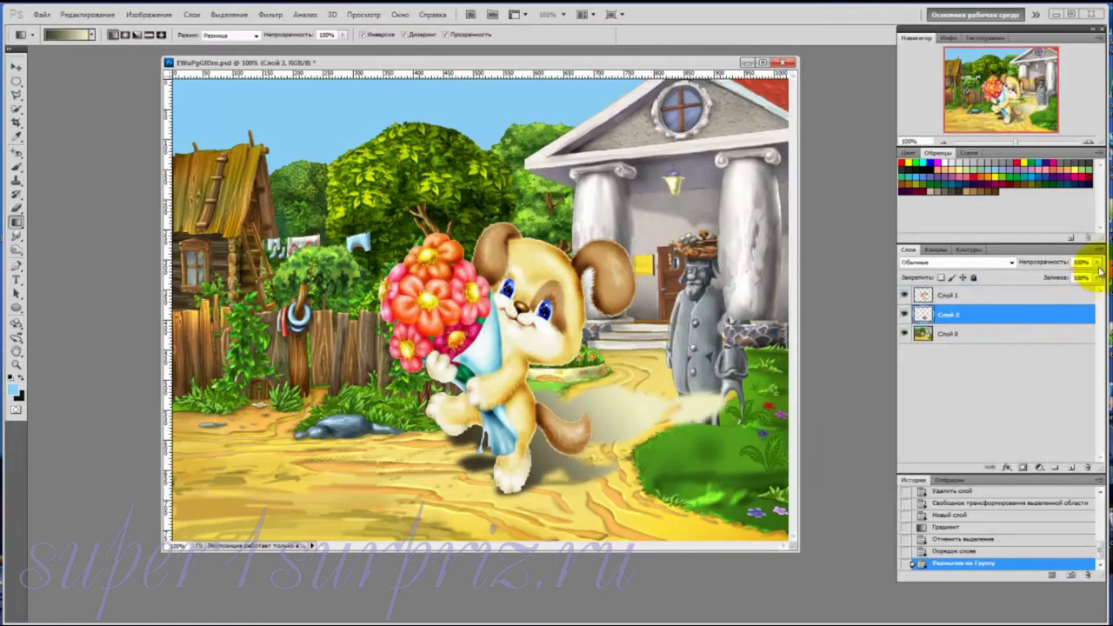
Lower the shadow layer's opacity to about 77%
click(1098, 265)
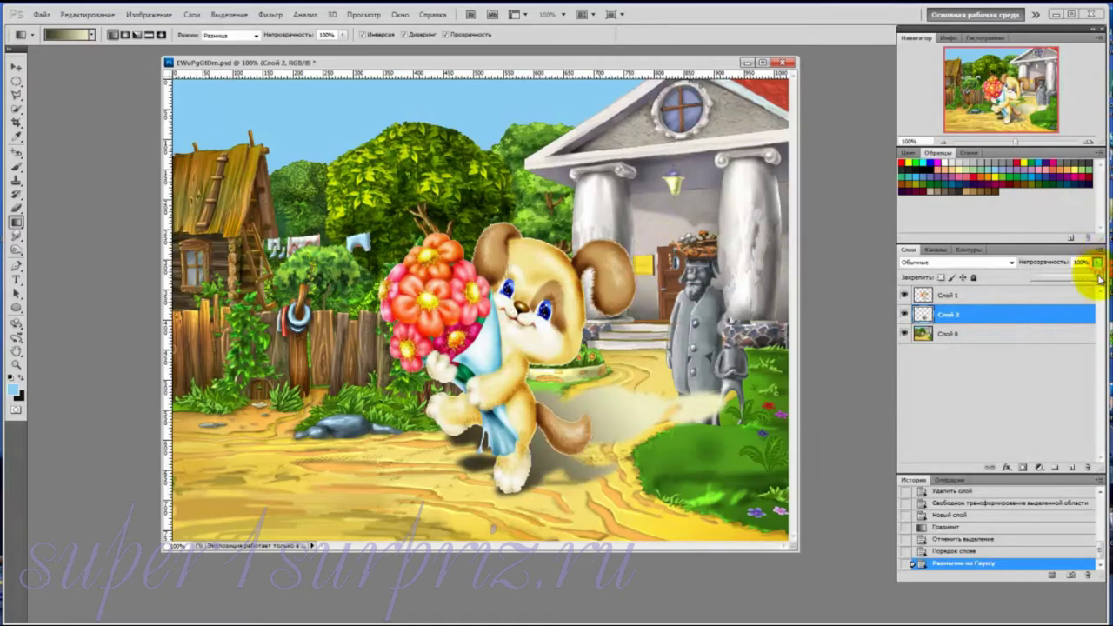
drag(1097, 277, 1085, 278)
key(b)
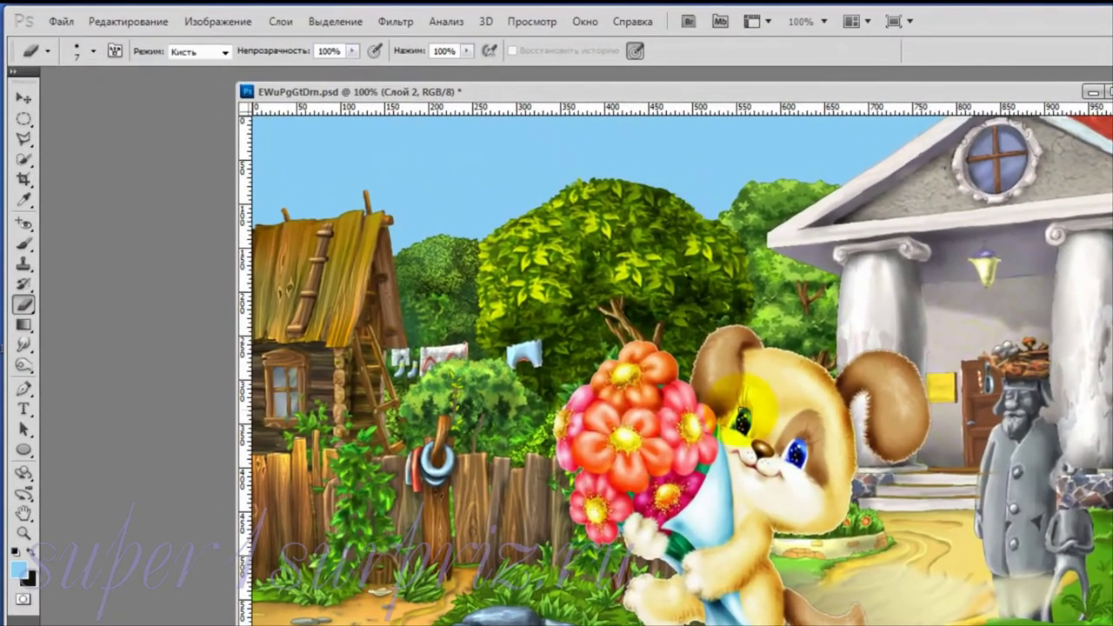
click(741, 413)
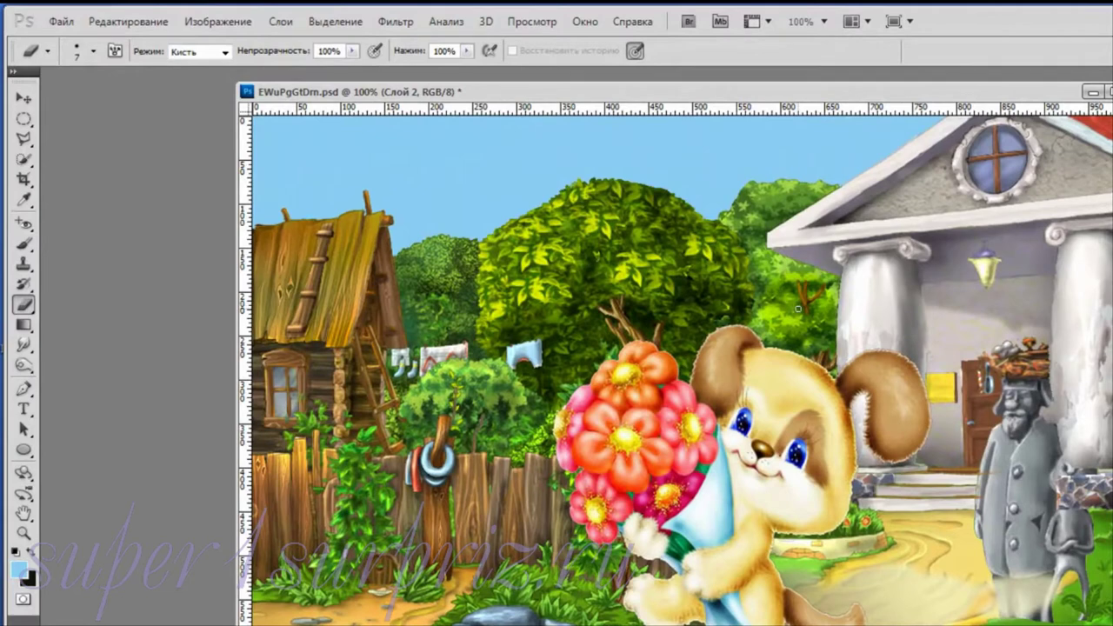
Erase the shadow's far end with a 52%-opacity, large, 0%-hardness eraser brush
click(22, 305)
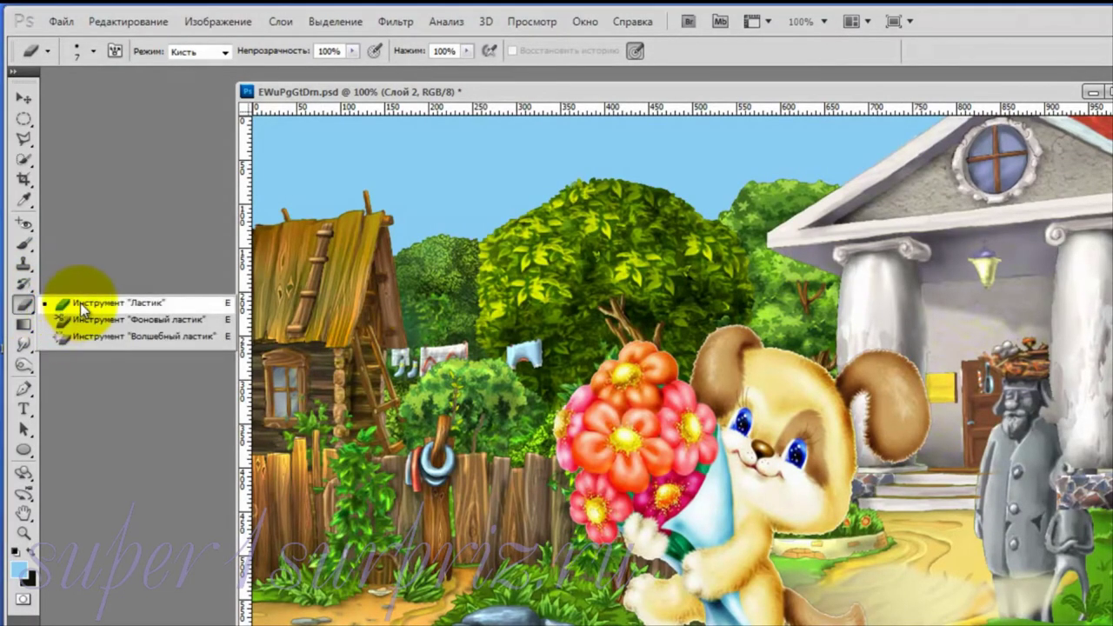
click(82, 302)
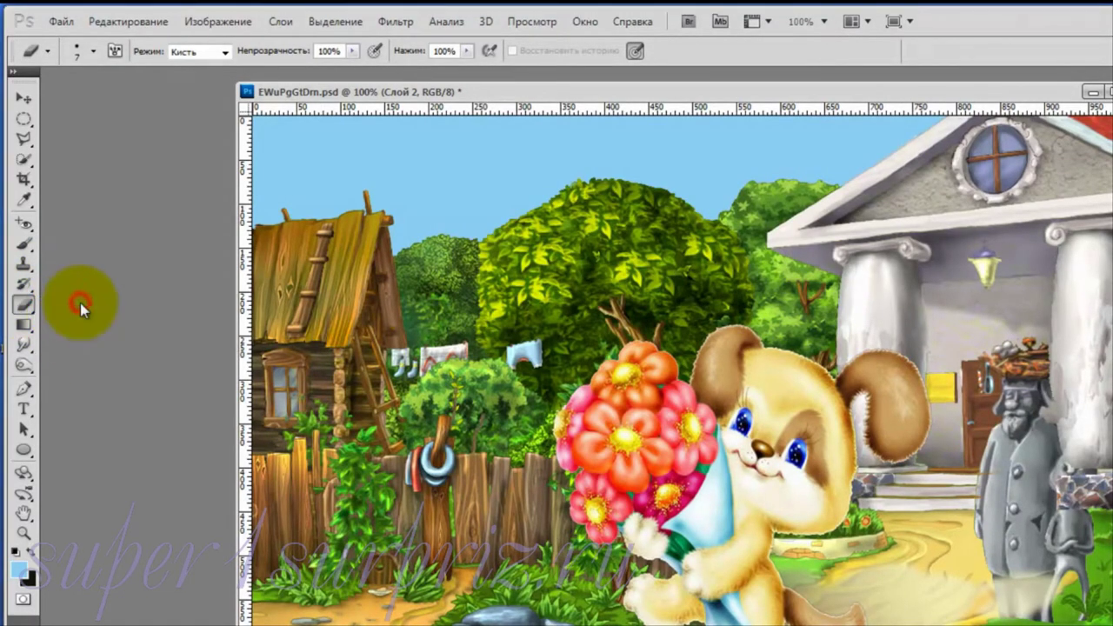
click(355, 51)
drag(355, 68, 309, 69)
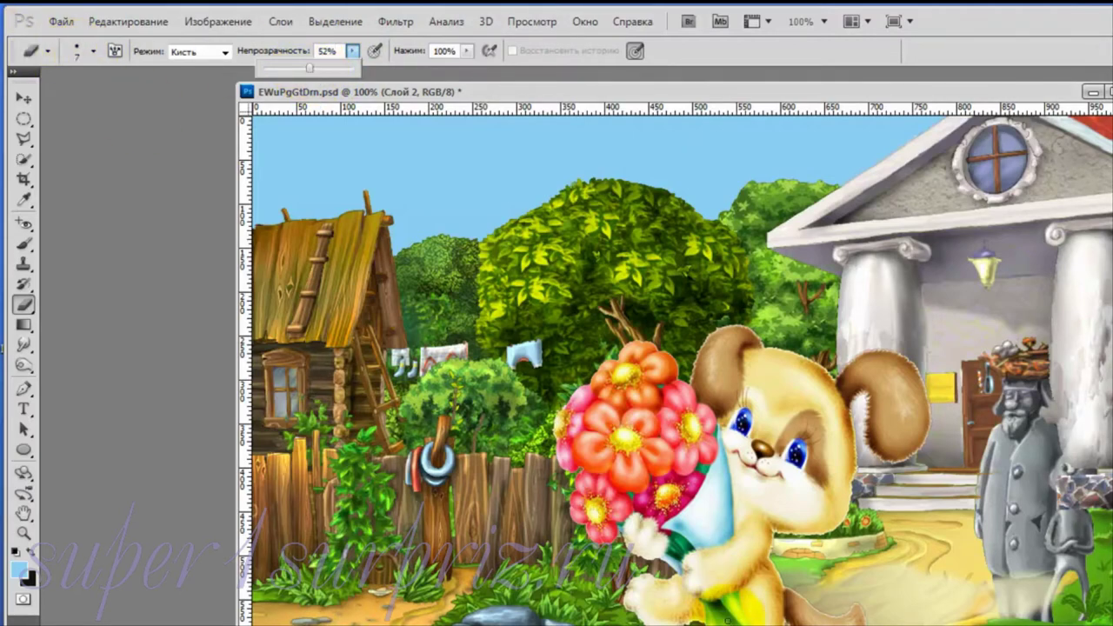
click(93, 51)
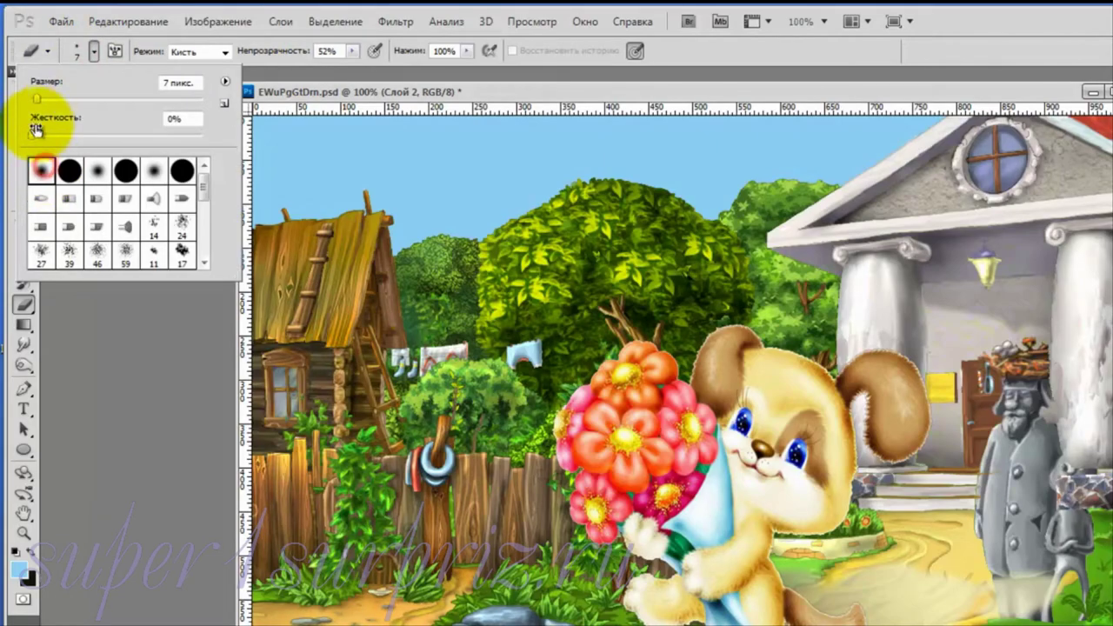
drag(38, 99, 84, 101)
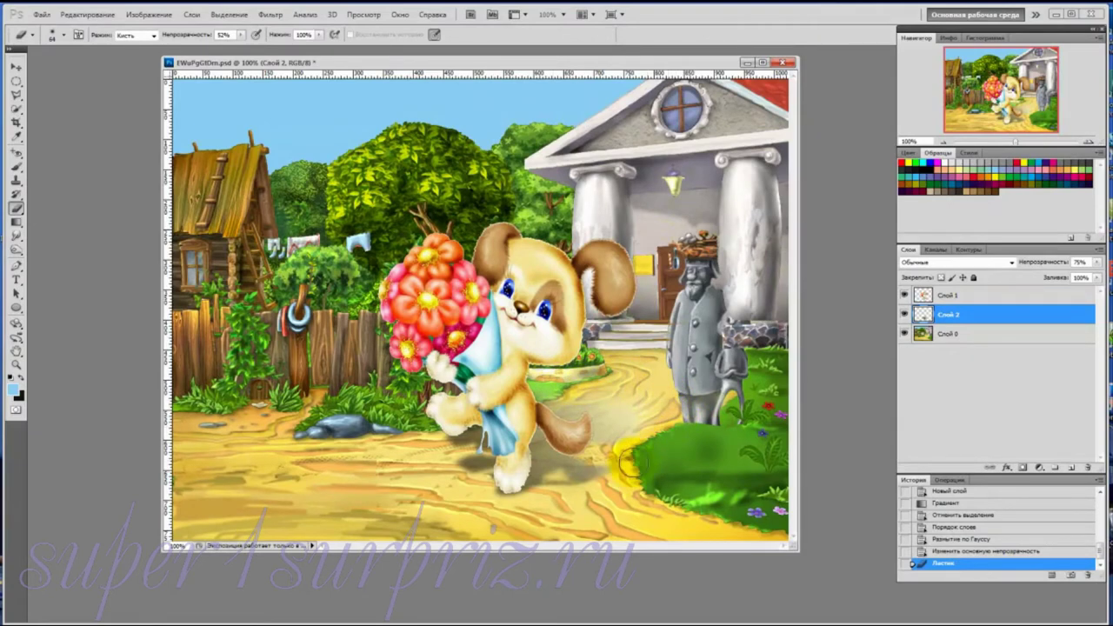
drag(628, 465, 658, 407)
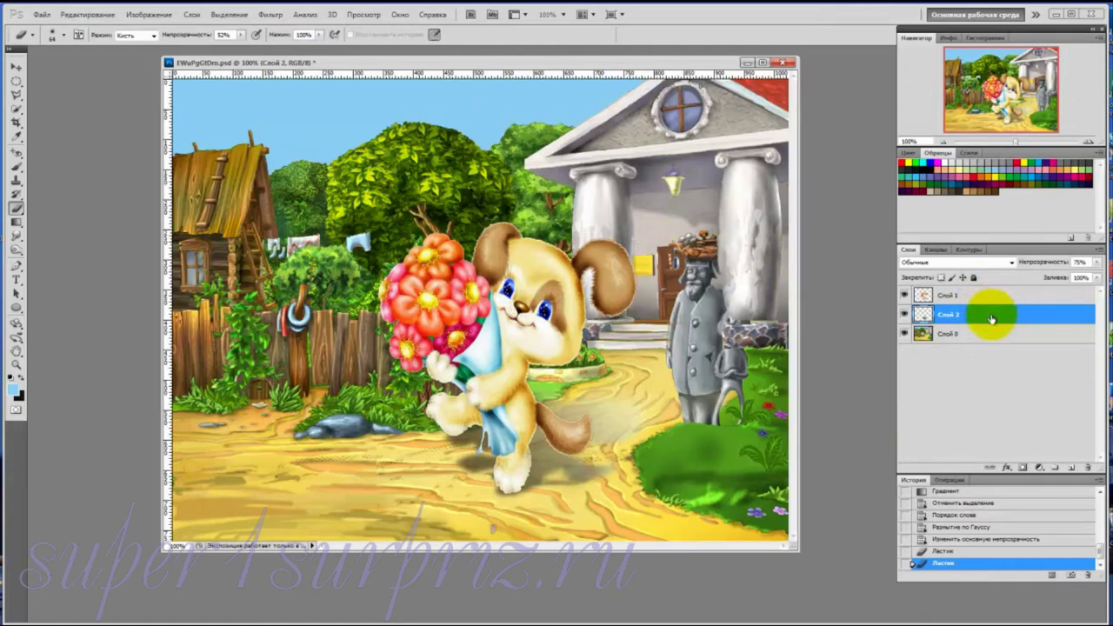
Hide the Слой 2 shadow layer and make the puppy layer Слой 1 active
click(904, 315)
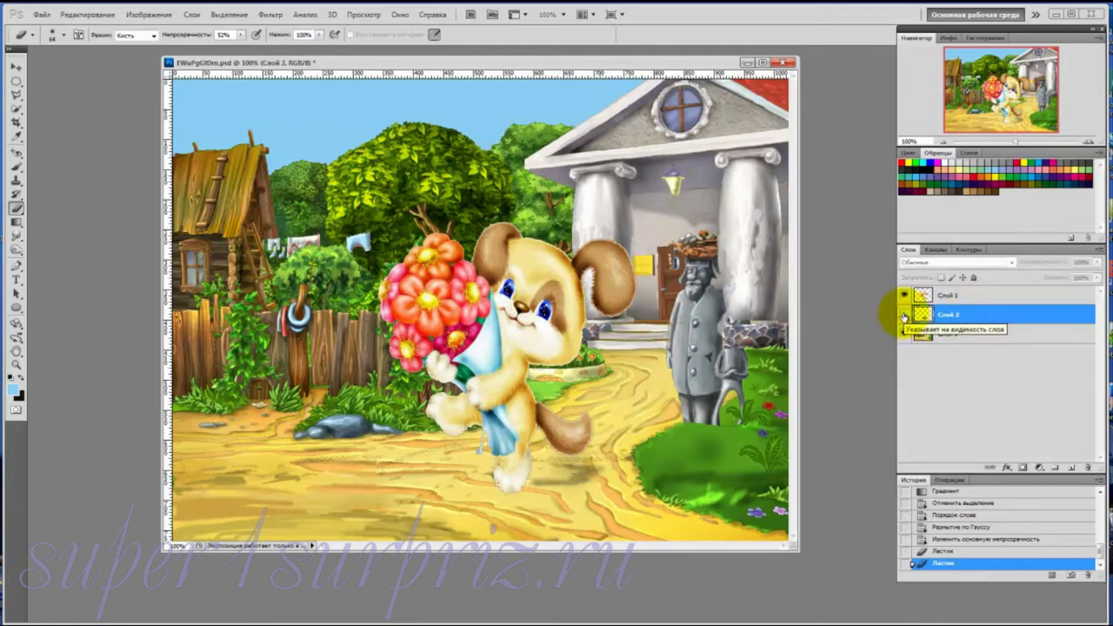
click(956, 296)
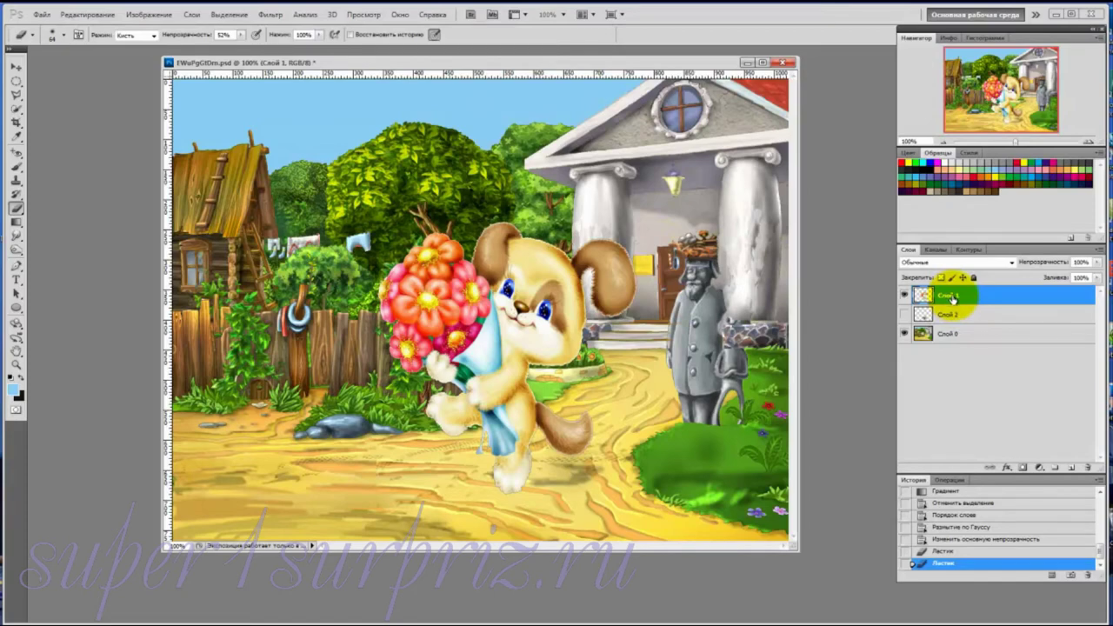
click(270, 15)
mouse_move(283, 346)
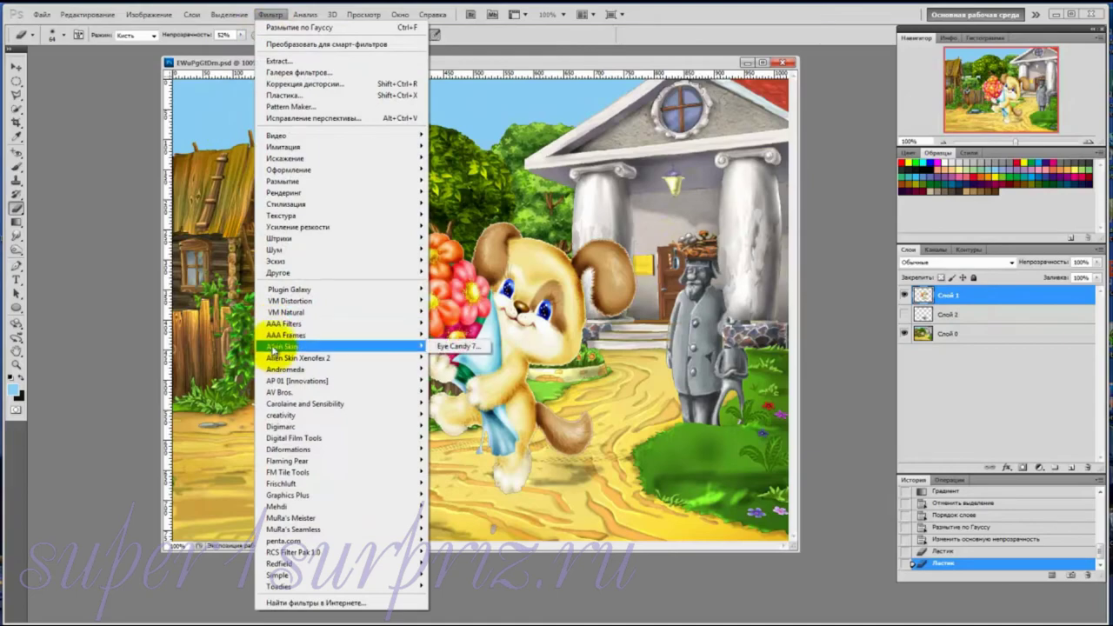
Launch Eye Candy 7 on the puppy layer and choose its Shadow effect
click(455, 346)
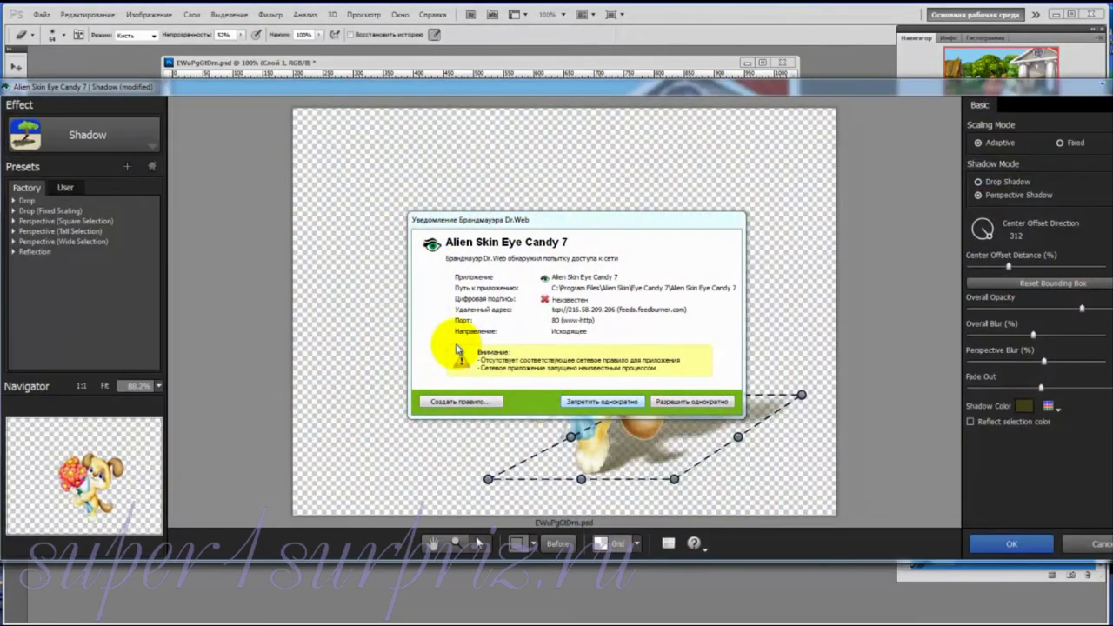
key(Return)
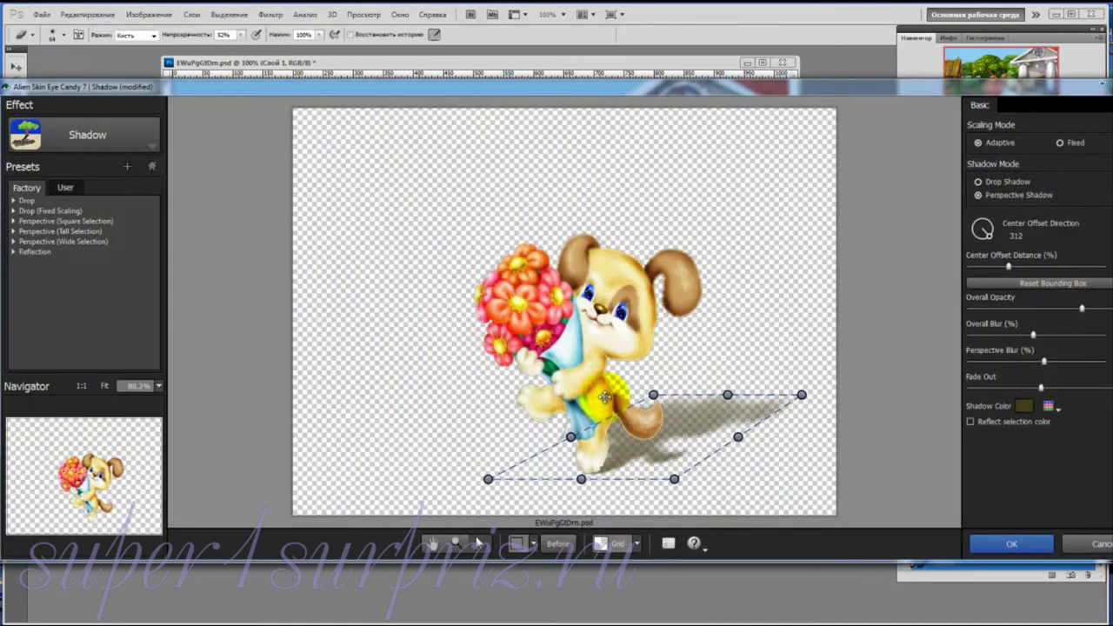
click(152, 146)
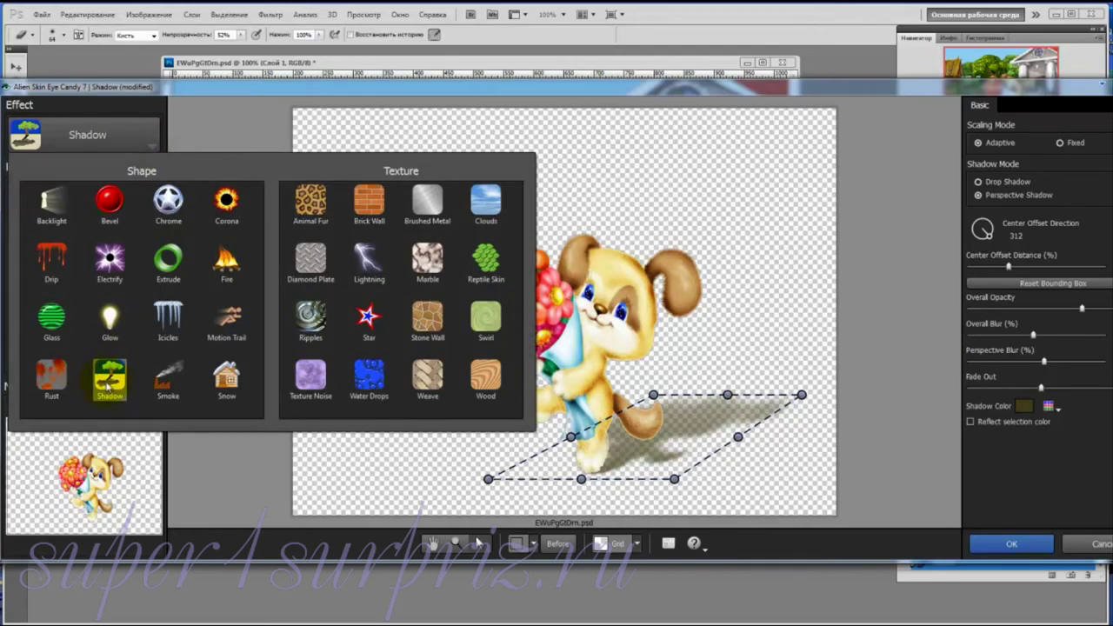
click(106, 381)
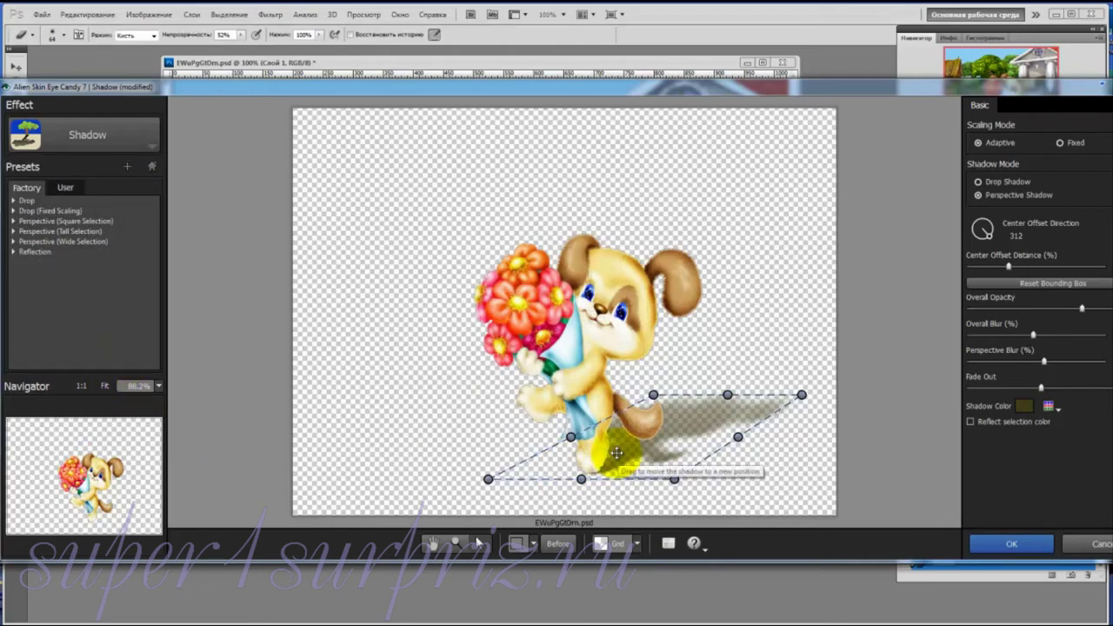
Make the shadow colour a beige-tan hue darkened to about 36% brightness
click(1025, 407)
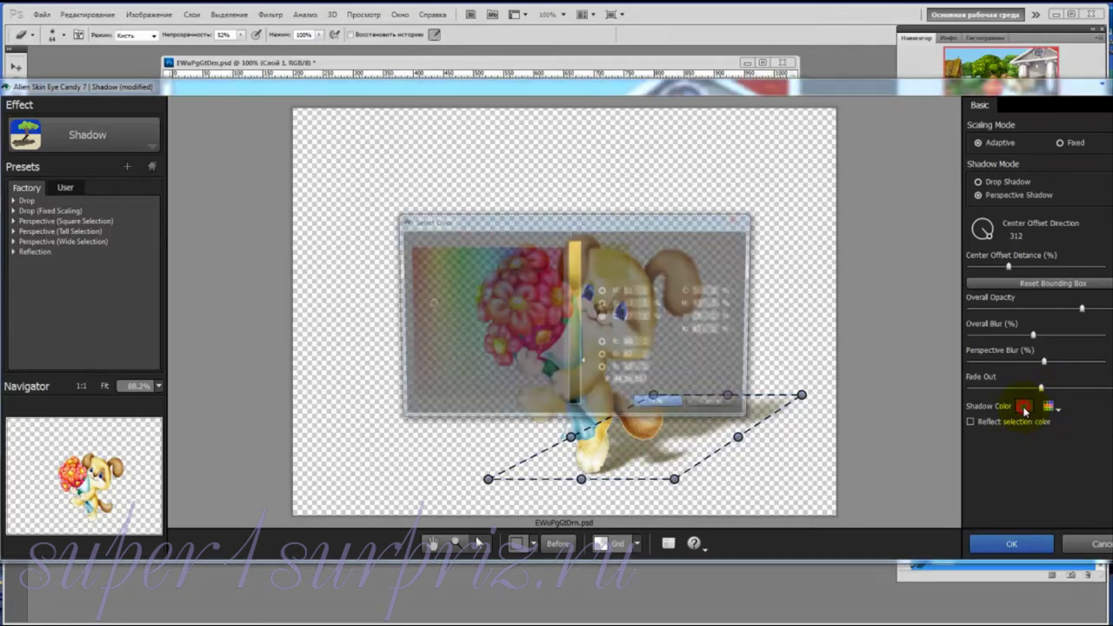
click(484, 289)
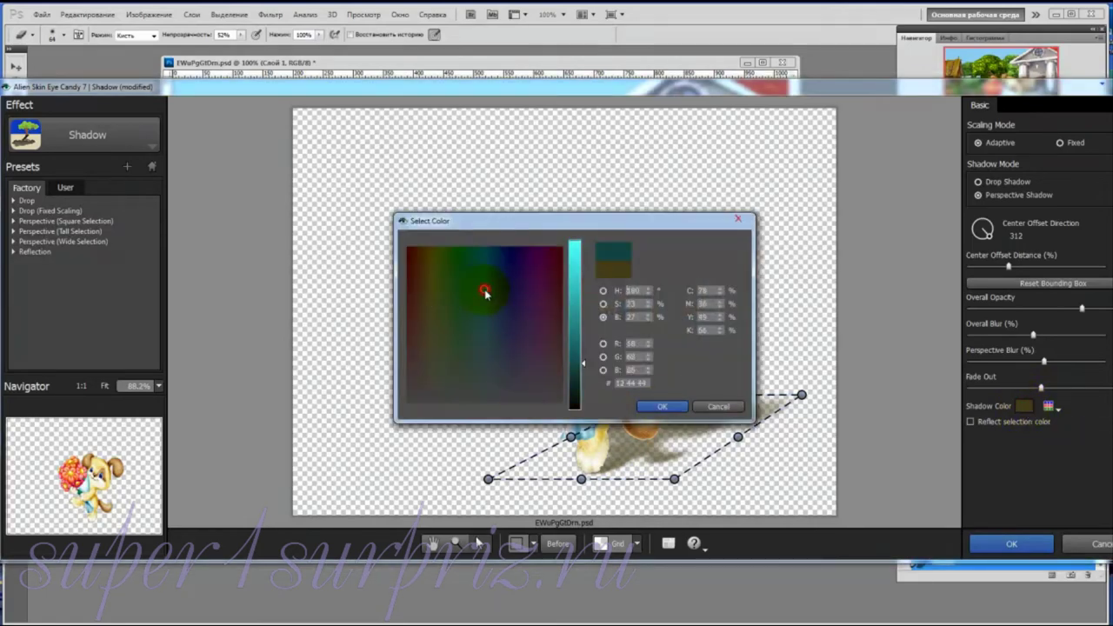
click(575, 282)
mouse_move(446, 332)
mouse_down()
mouse_move(427, 296)
mouse_move(427, 362)
mouse_move(427, 345)
mouse_up()
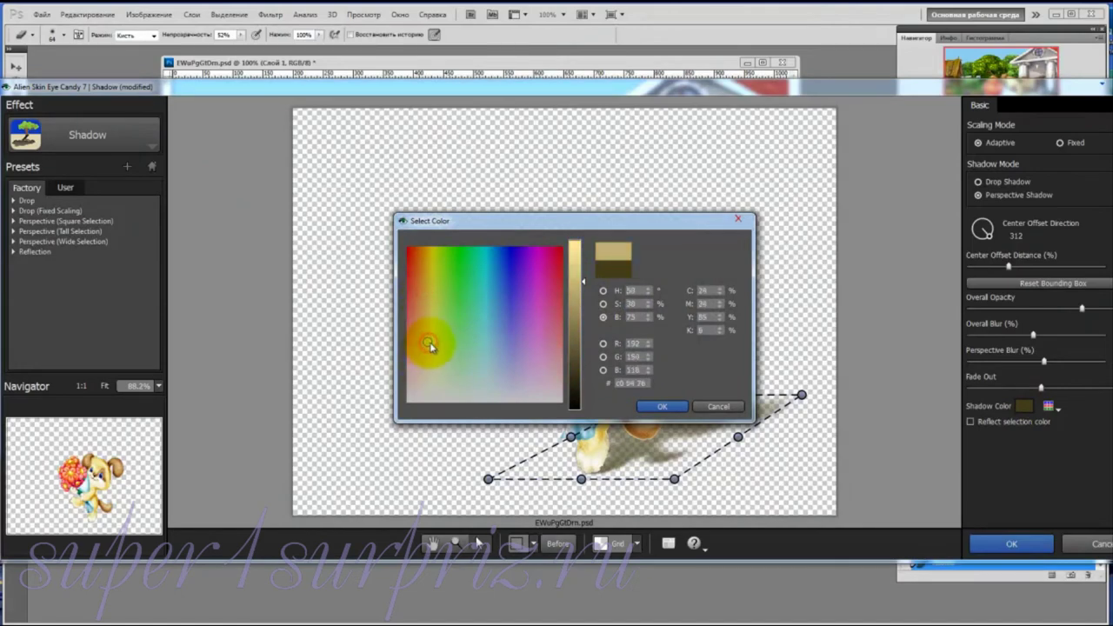
click(574, 351)
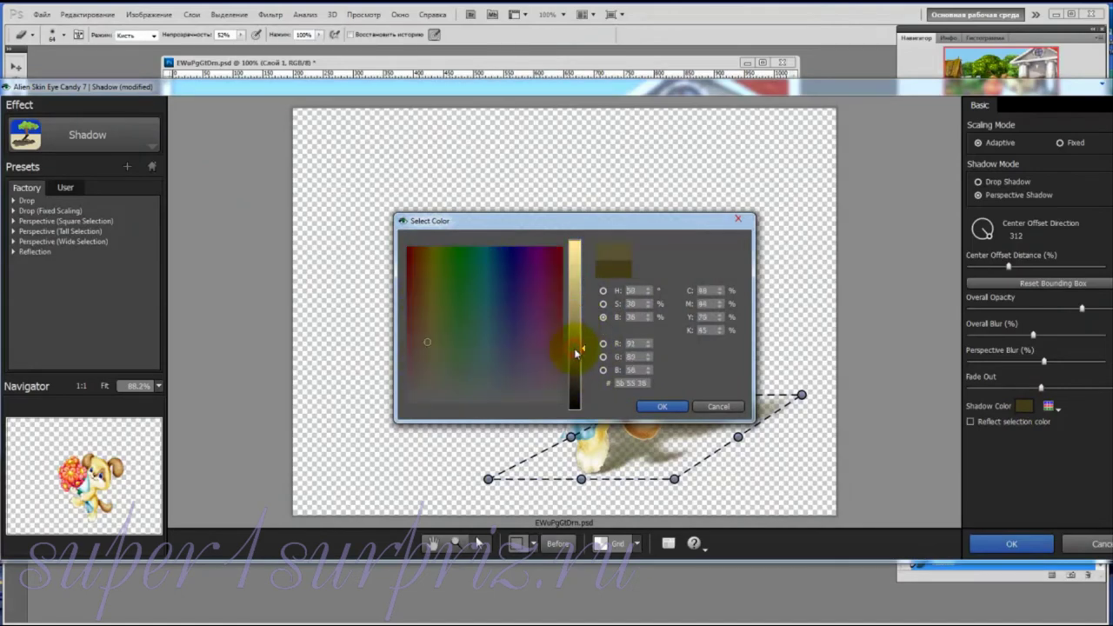
click(575, 347)
Slant the shadow, lower its Overall Opacity and raise Overall and Perspective Blur
click(664, 407)
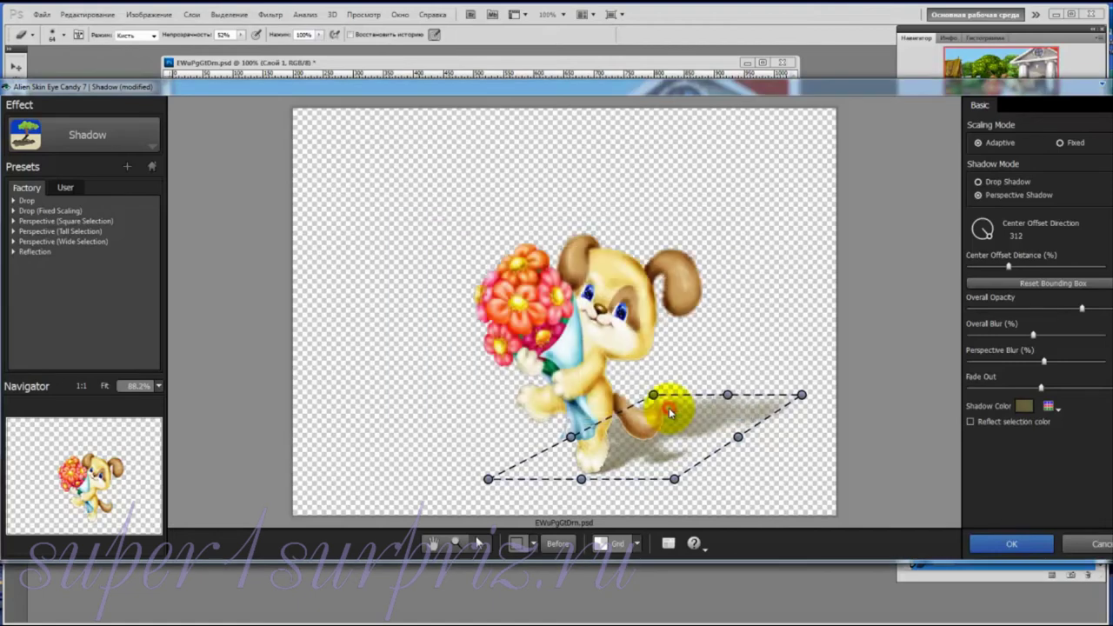
mouse_move(725, 396)
mouse_down()
mouse_move(453, 396)
mouse_move(633, 354)
mouse_move(580, 513)
mouse_move(693, 357)
mouse_up()
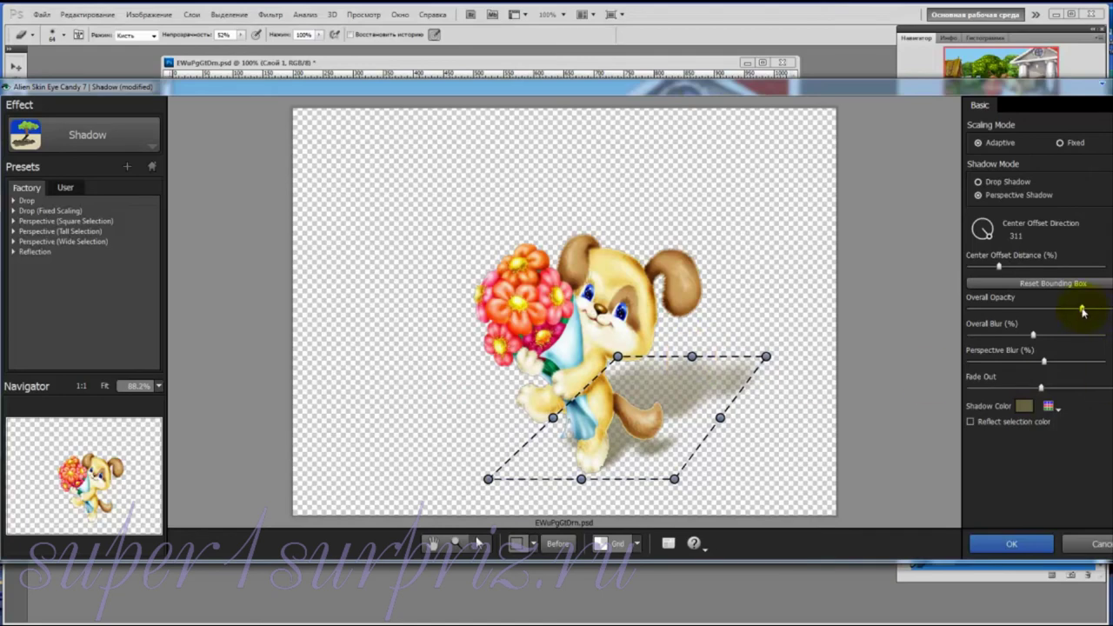
mouse_move(1083, 310)
mouse_down()
mouse_move(1036, 312)
mouse_move(1108, 311)
mouse_up()
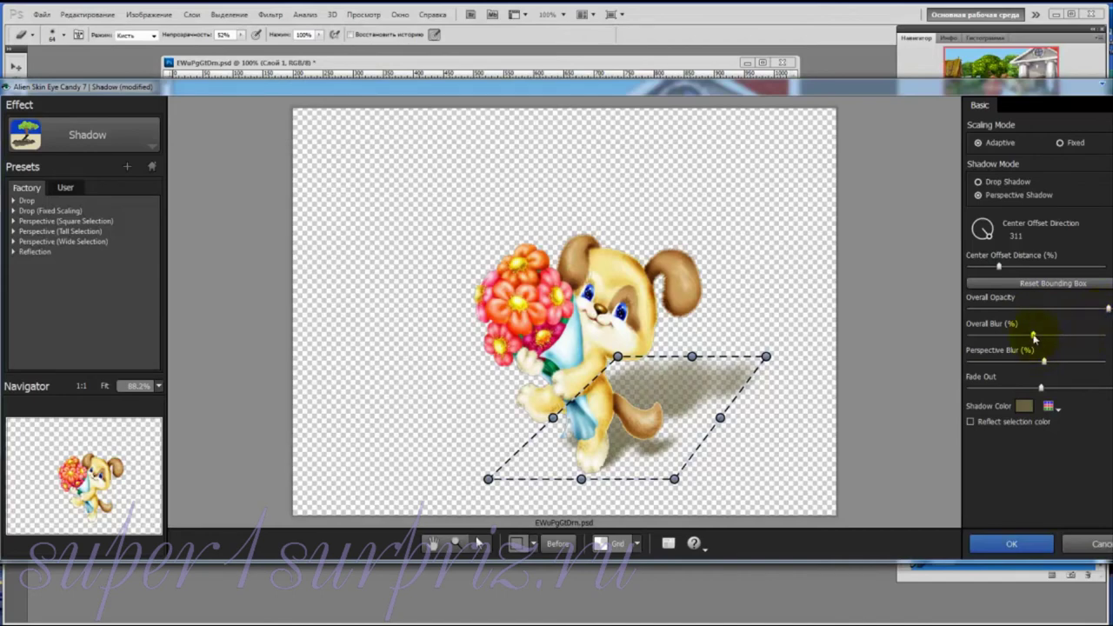
mouse_move(1033, 336)
mouse_down()
mouse_move(1090, 338)
mouse_move(986, 339)
mouse_up()
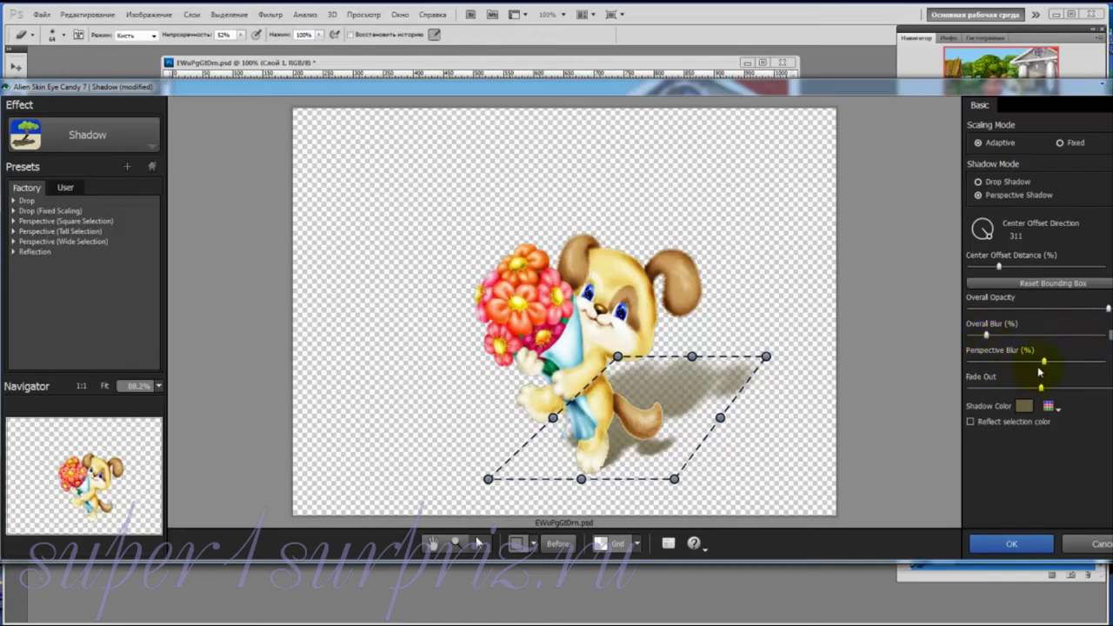
drag(1045, 365, 1084, 368)
Reshape the shadow box wider to the right, reposition it under the puppy, and apply
mouse_move(765, 356)
mouse_down()
mouse_move(782, 293)
mouse_move(801, 367)
mouse_up()
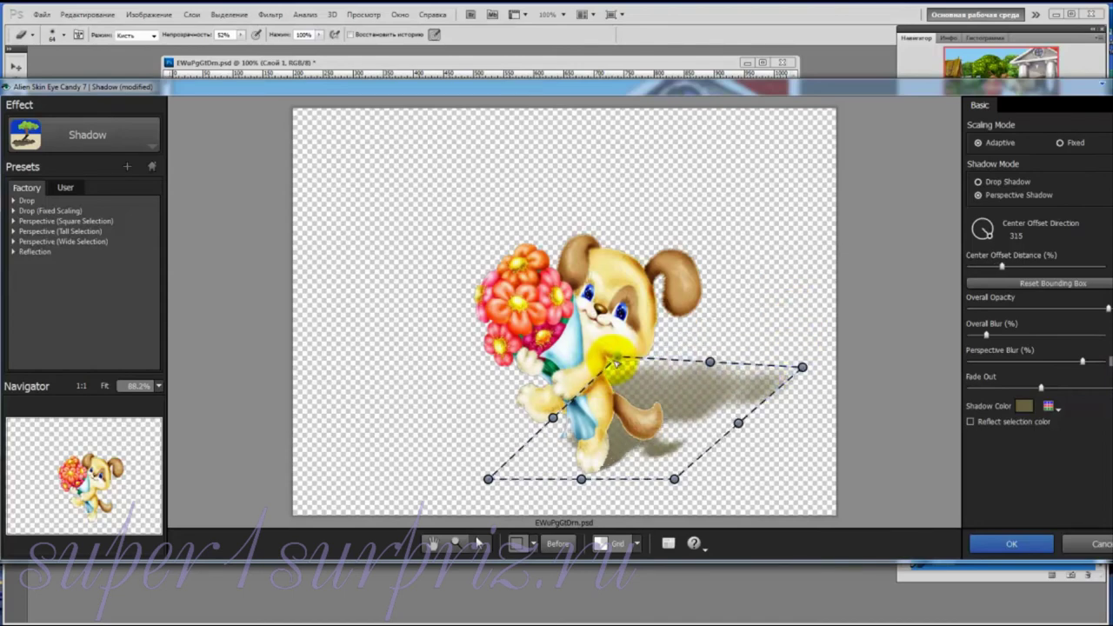
drag(614, 380, 618, 365)
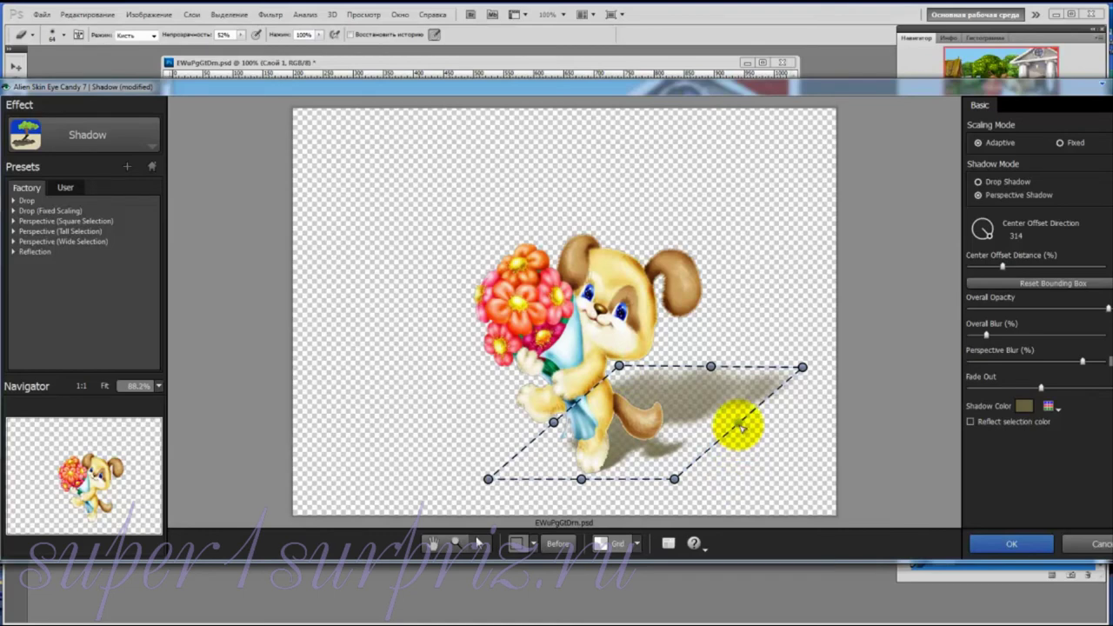
drag(737, 424, 793, 442)
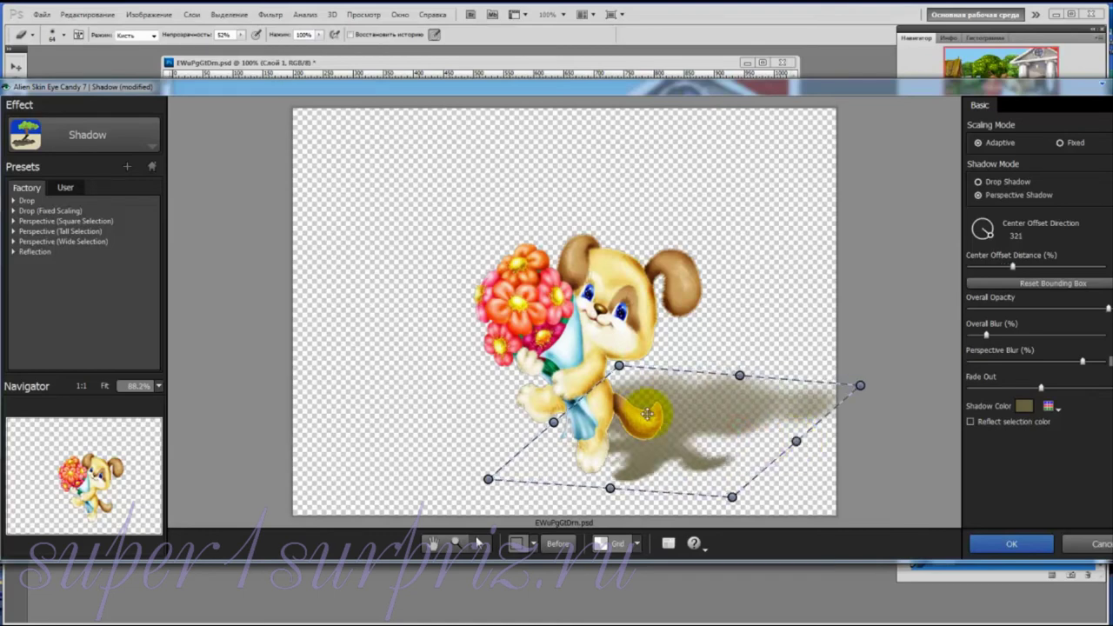
mouse_move(689, 428)
mouse_down()
mouse_move(654, 410)
mouse_move(651, 419)
mouse_up()
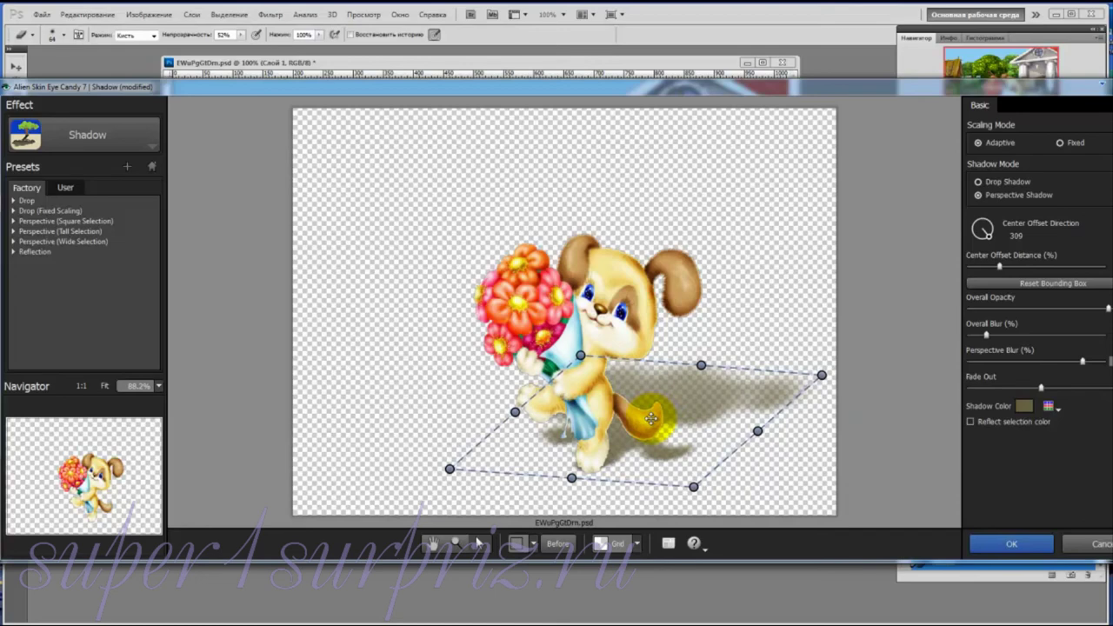
drag(650, 419, 640, 404)
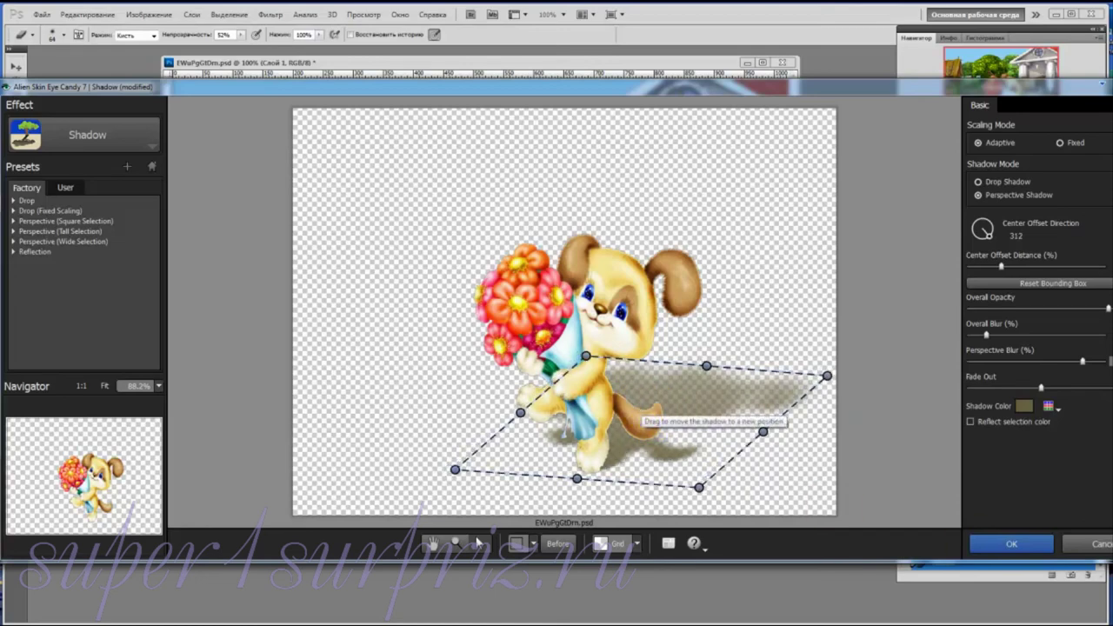
click(1036, 545)
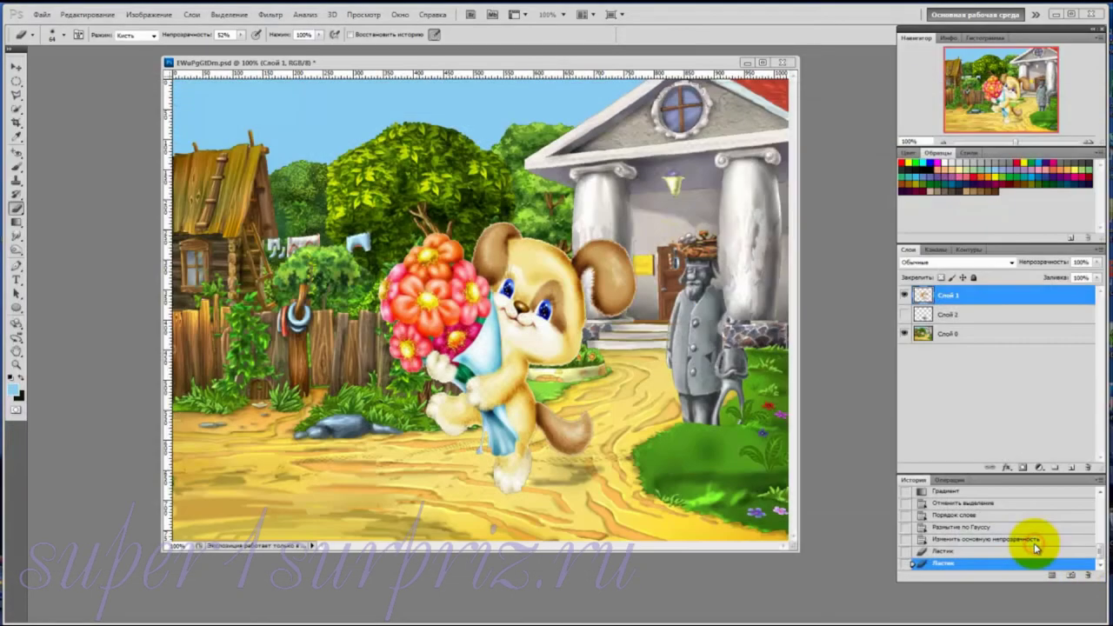